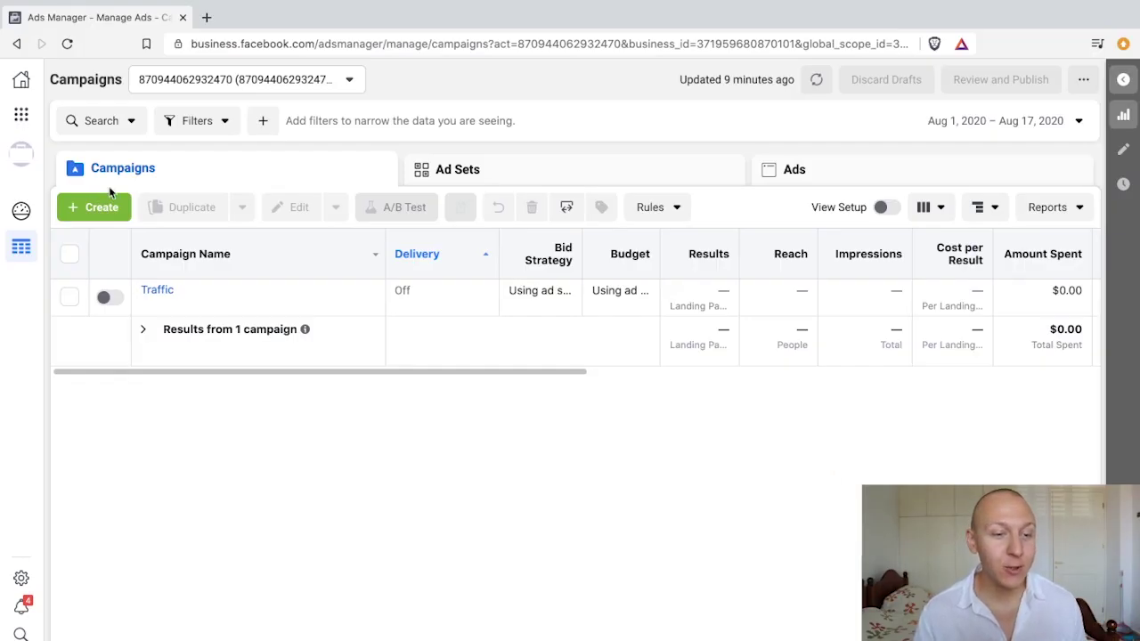
Create a new auction campaign draft with Traffic as the campaign objective.
left_click(102, 207)
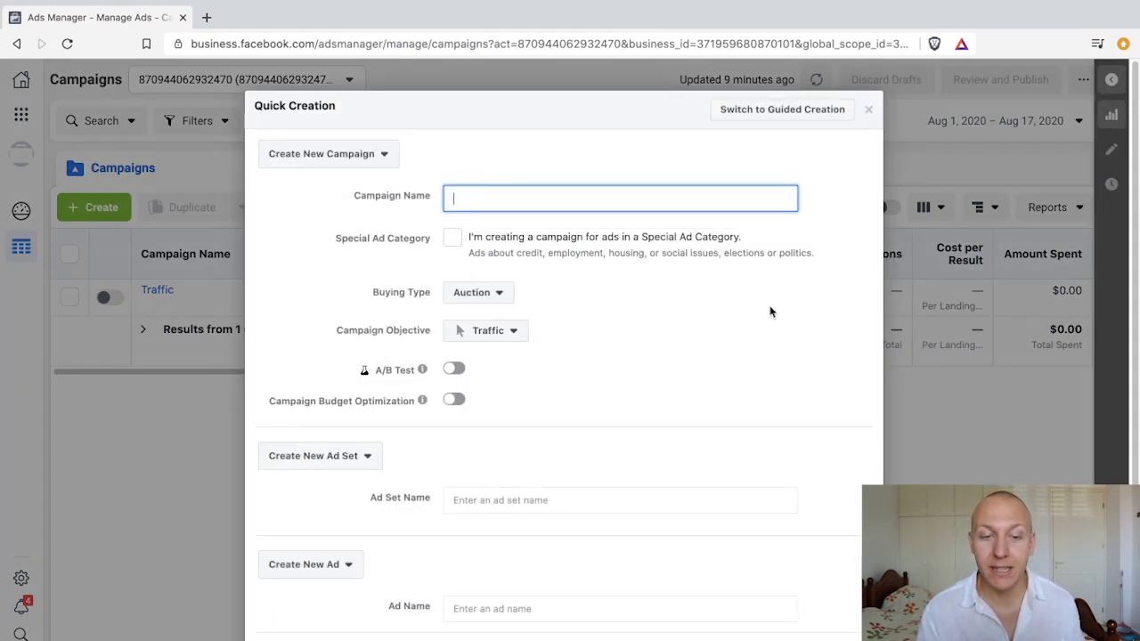
left_click(492, 331)
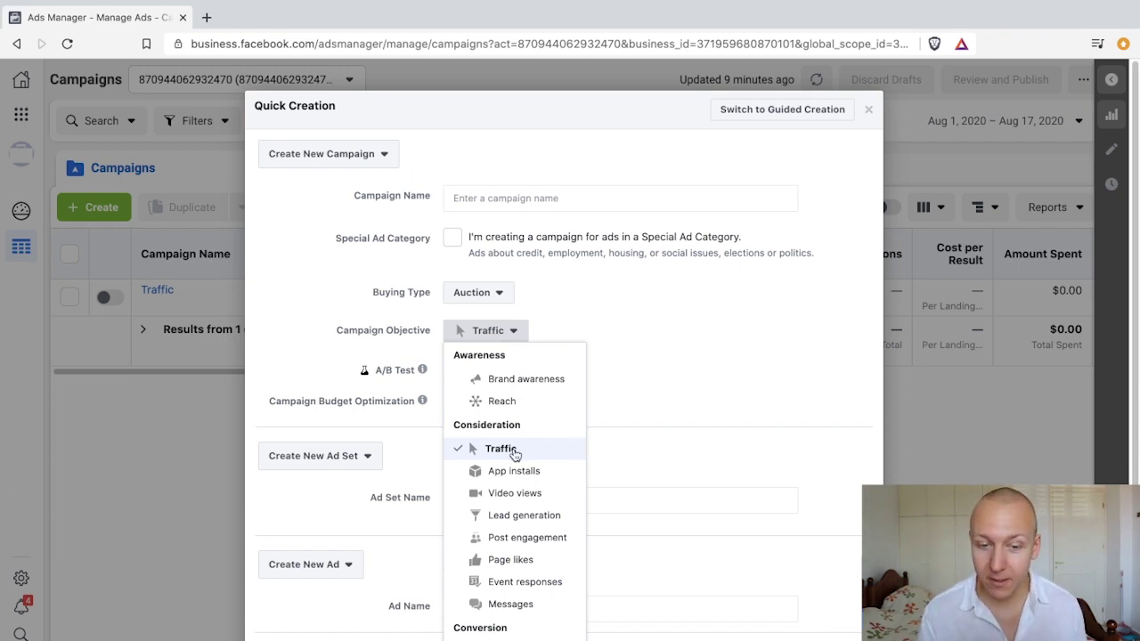
scroll(522, 495, "down", 1)
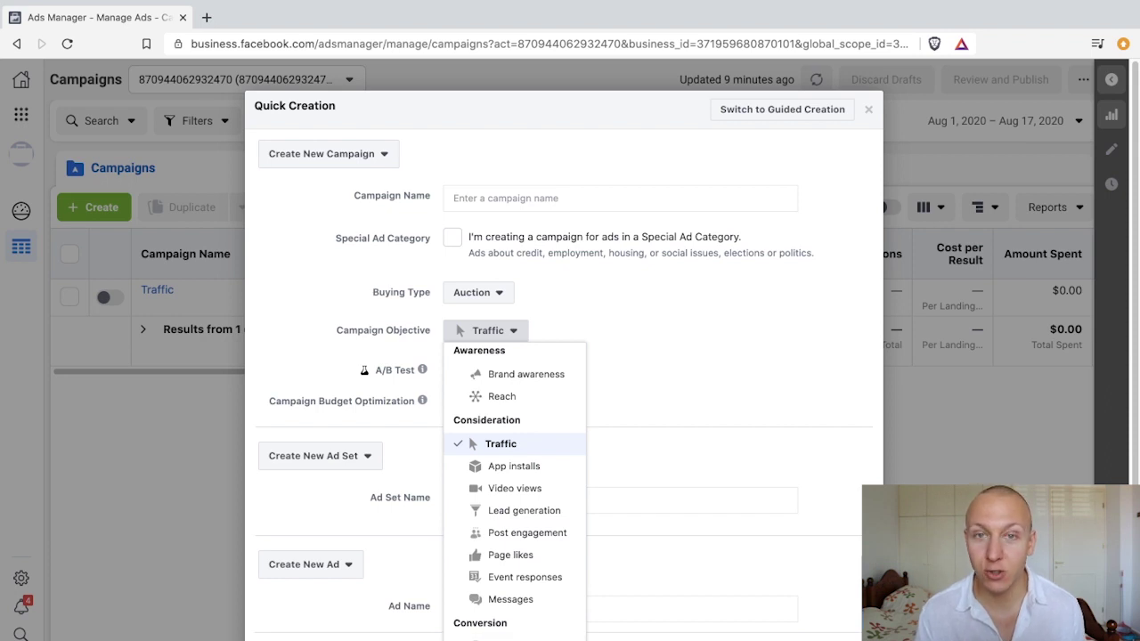
left_click(517, 447)
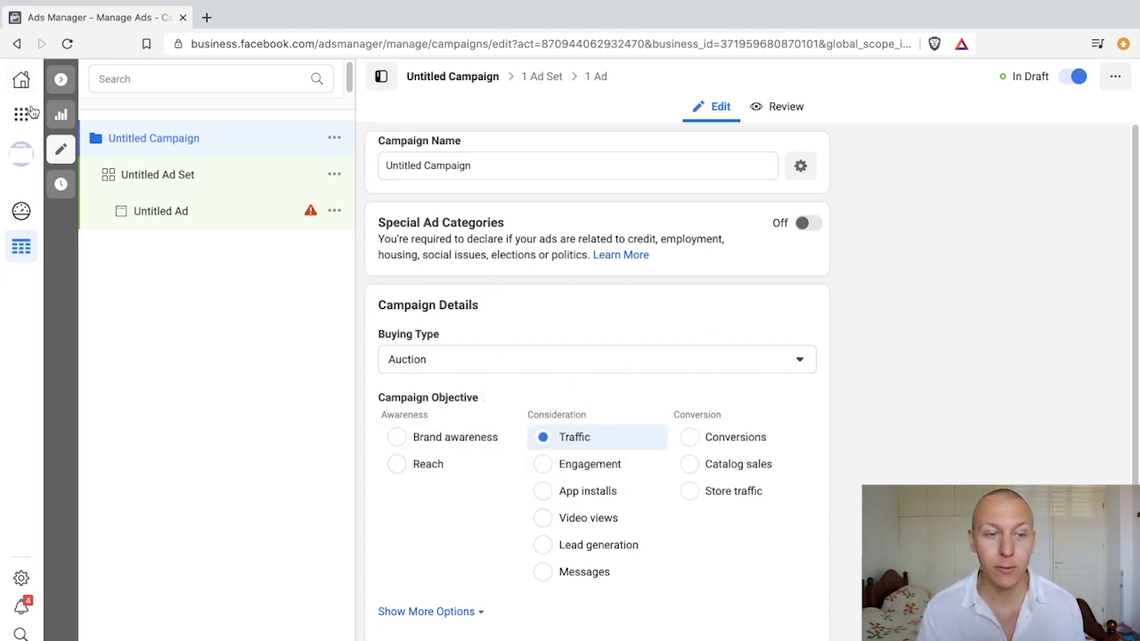
Turn on the Offer option in the untitled ad set.
left_click(133, 176)
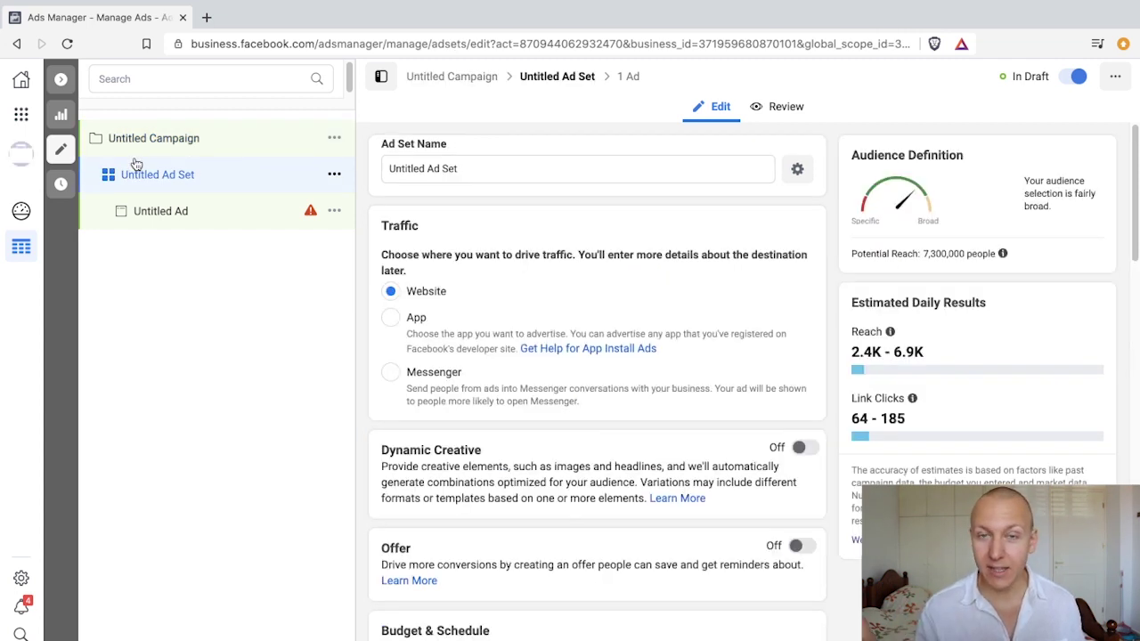
scroll(440, 224, "down", 3)
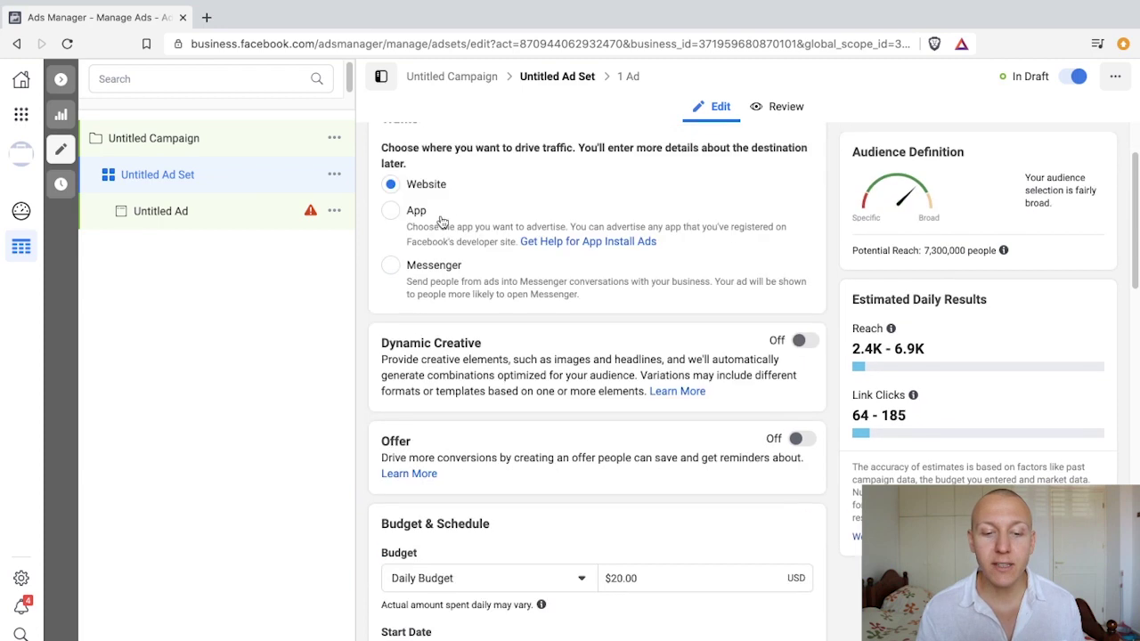
left_click_drag(380, 343, 810, 365)
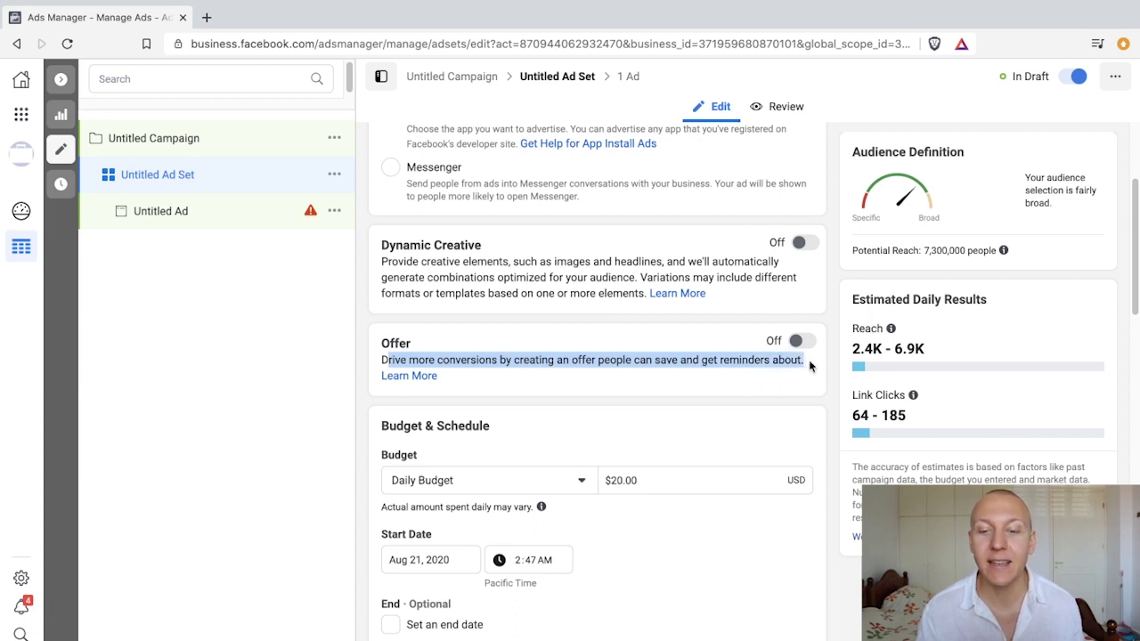
left_click(810, 367)
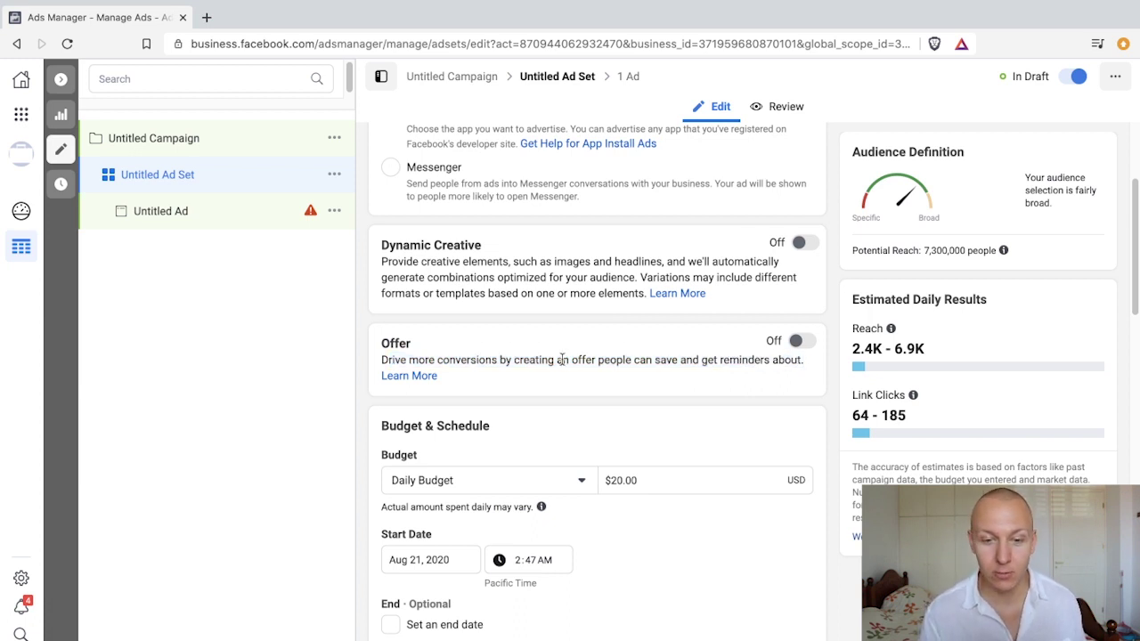
left_click_drag(565, 360, 776, 361)
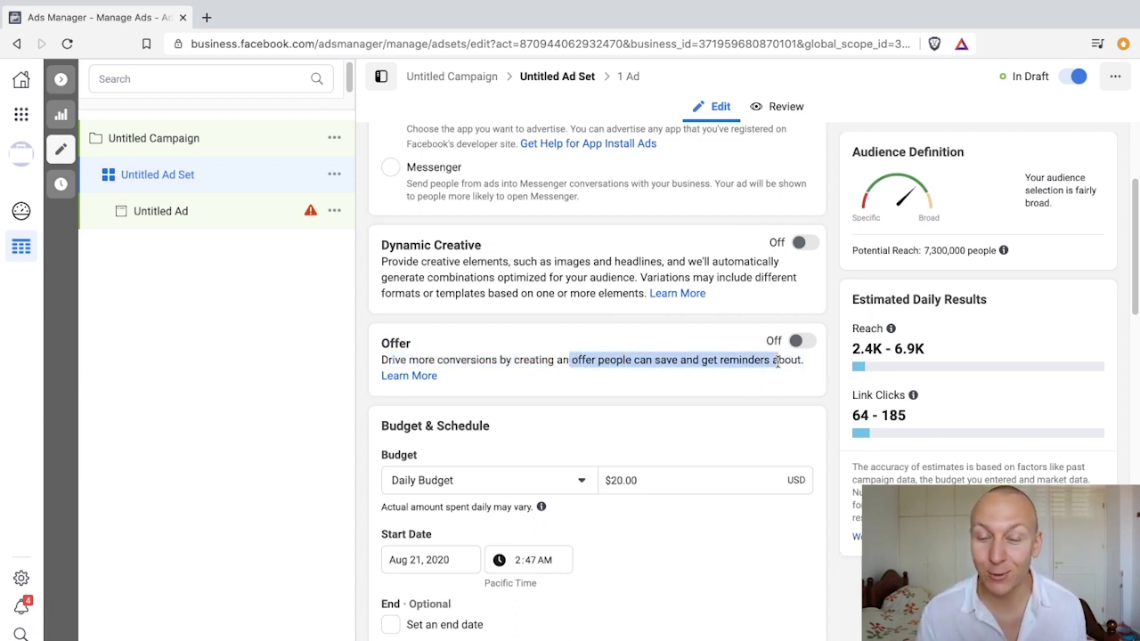
left_click(473, 361)
left_click(804, 343)
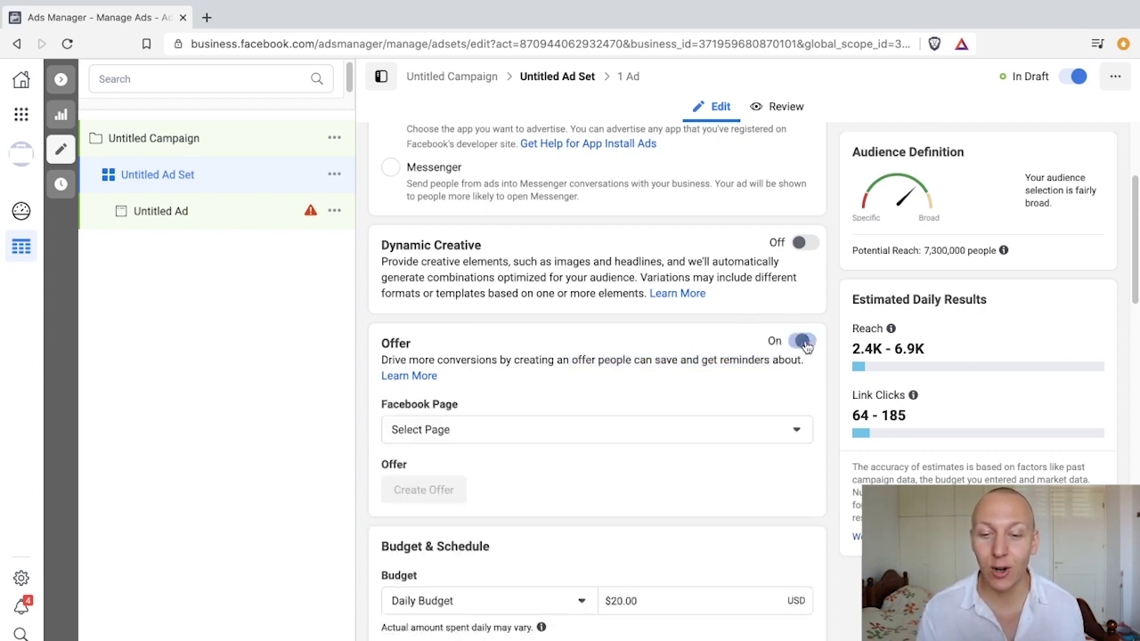
Choose the page listed under Free From Scratch as the offer's Facebook Page.
left_click(499, 429)
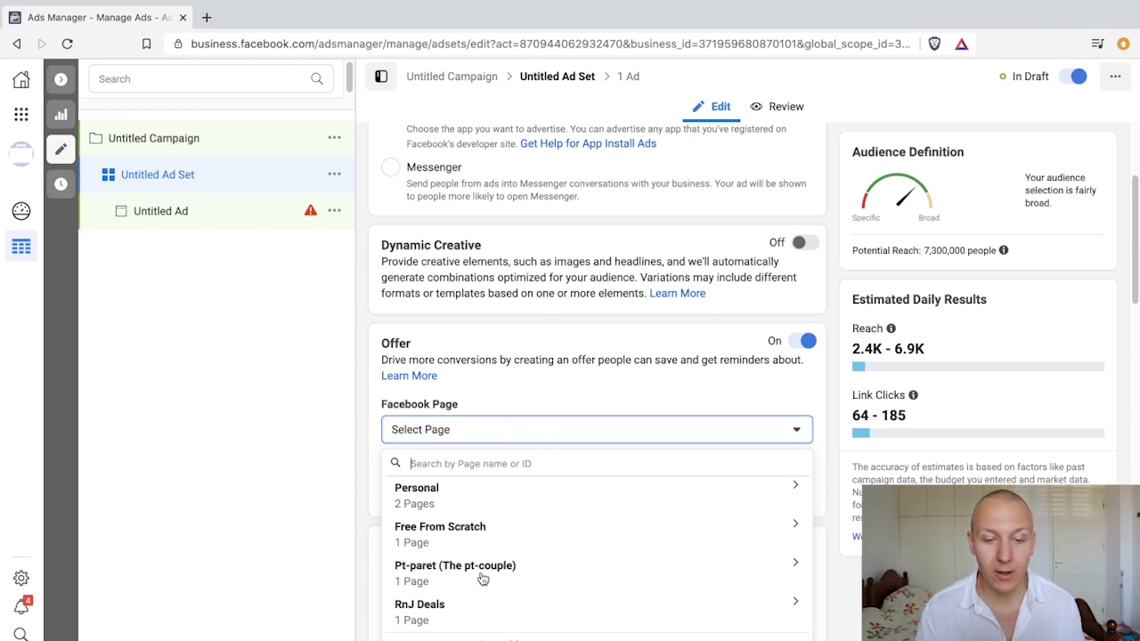
left_click(456, 526)
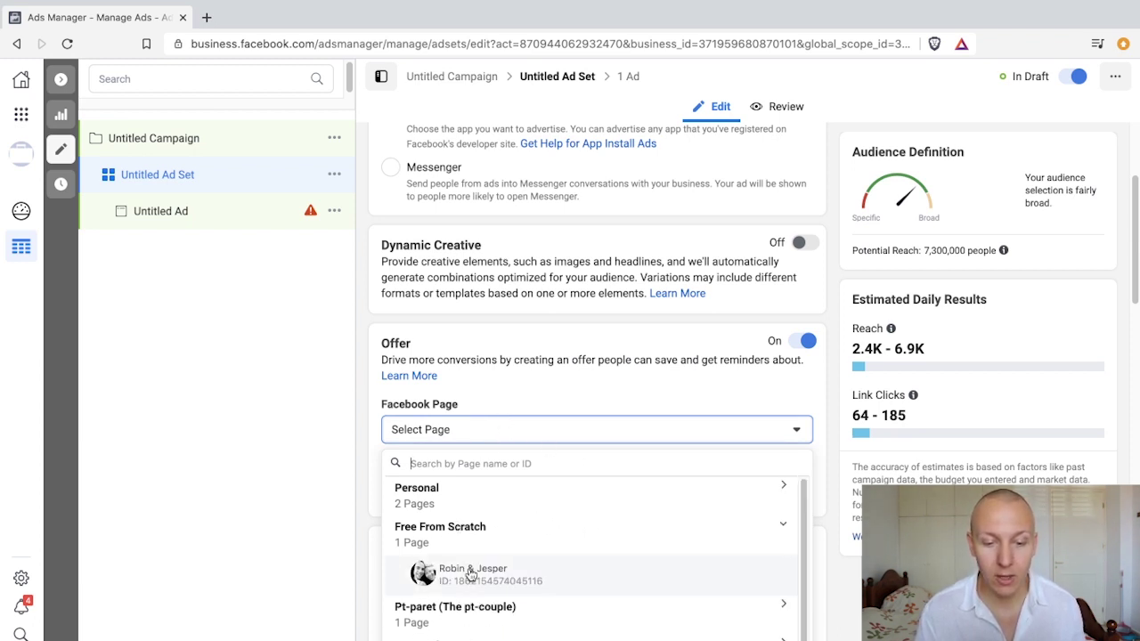
left_click(507, 577)
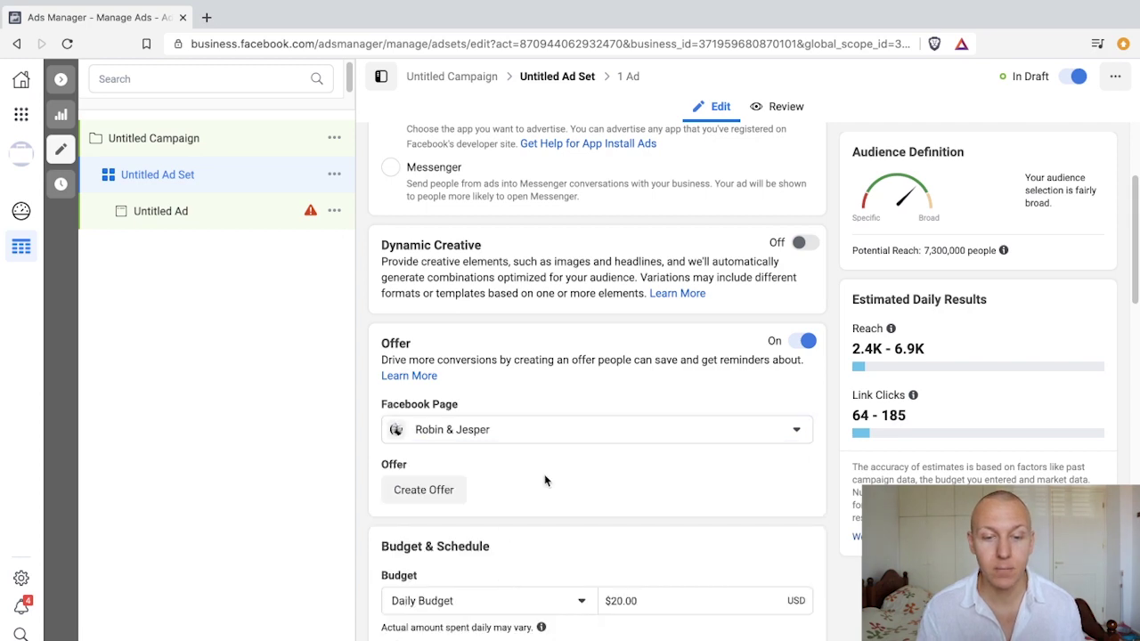
Start creating an offer and title it "50% Off on Facebook Ads Course".
scroll(407, 359, "down", 2)
left_click(432, 359)
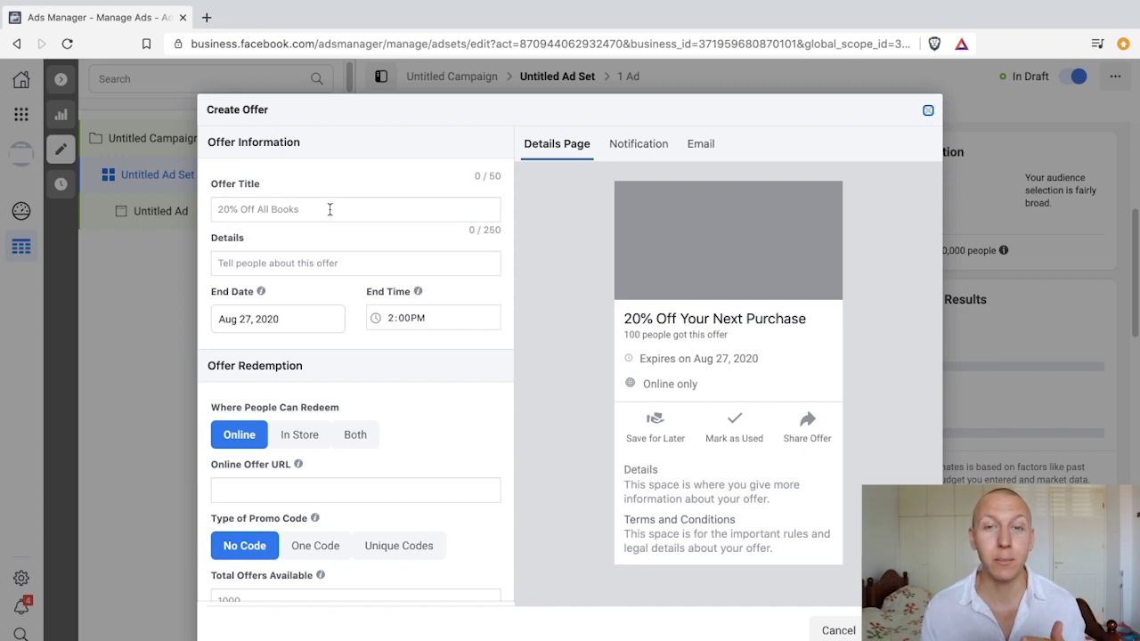
left_click(330, 209)
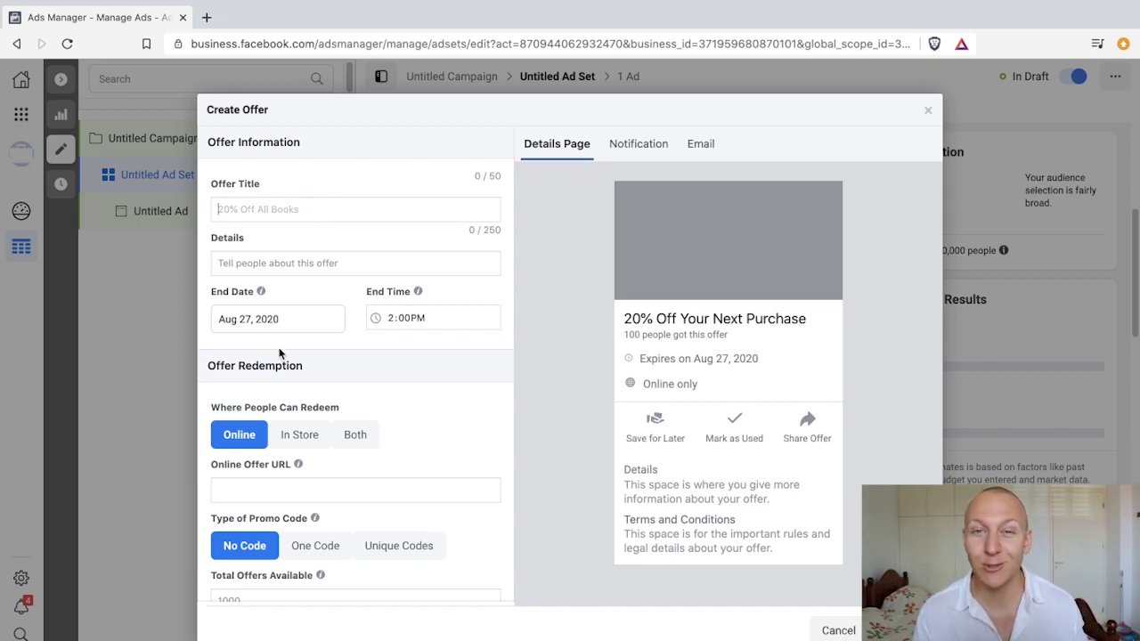
left_click(273, 208)
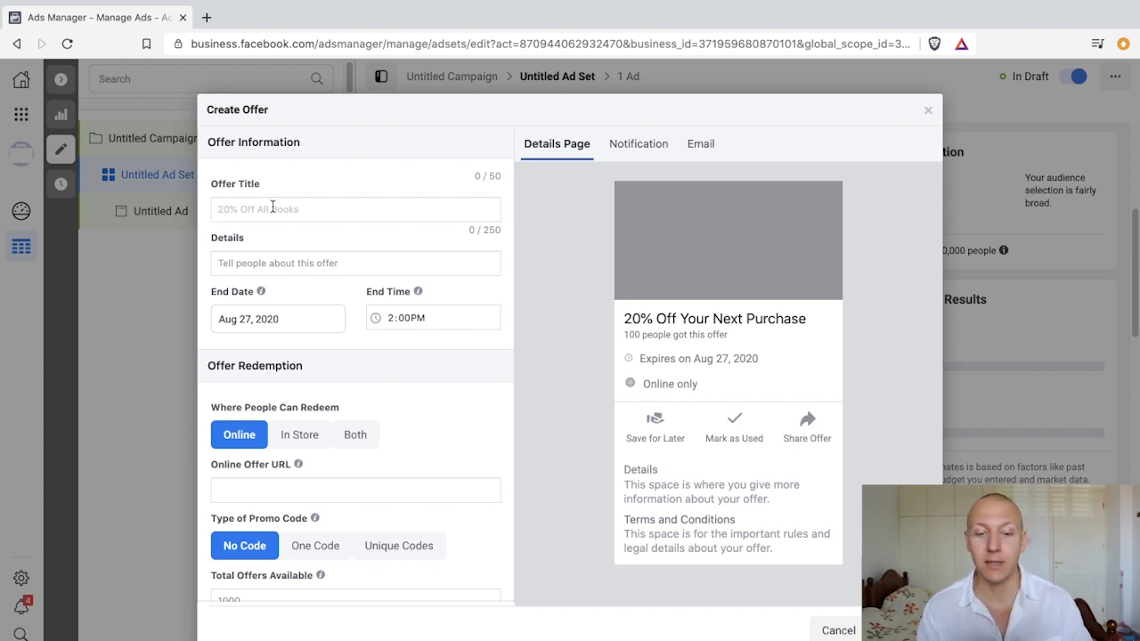
type("50%")
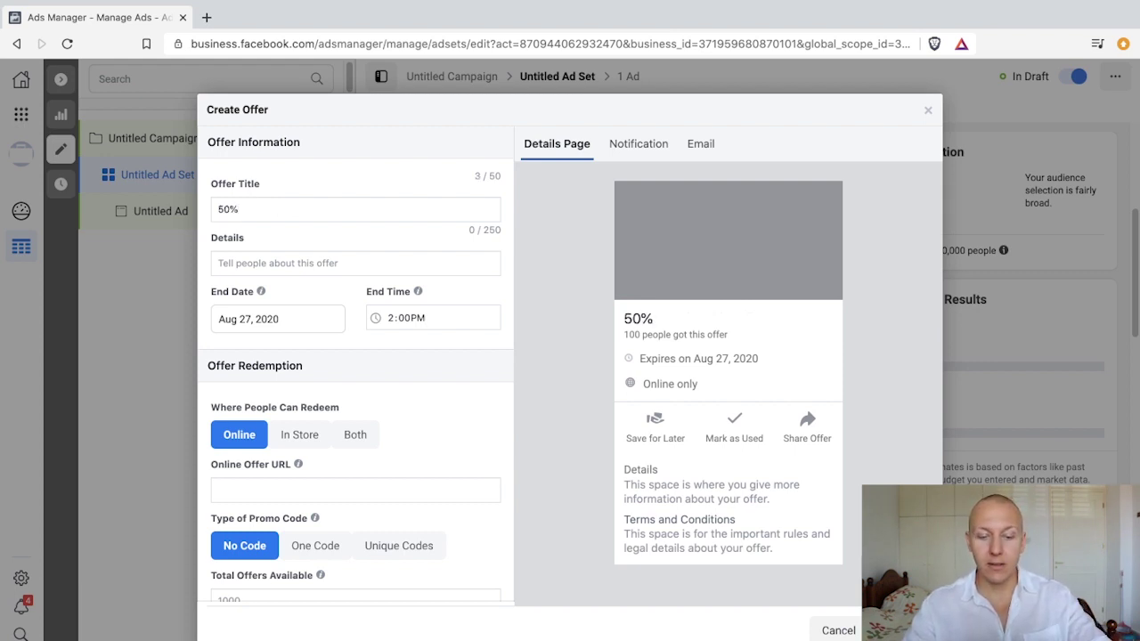
type(" Off on ")
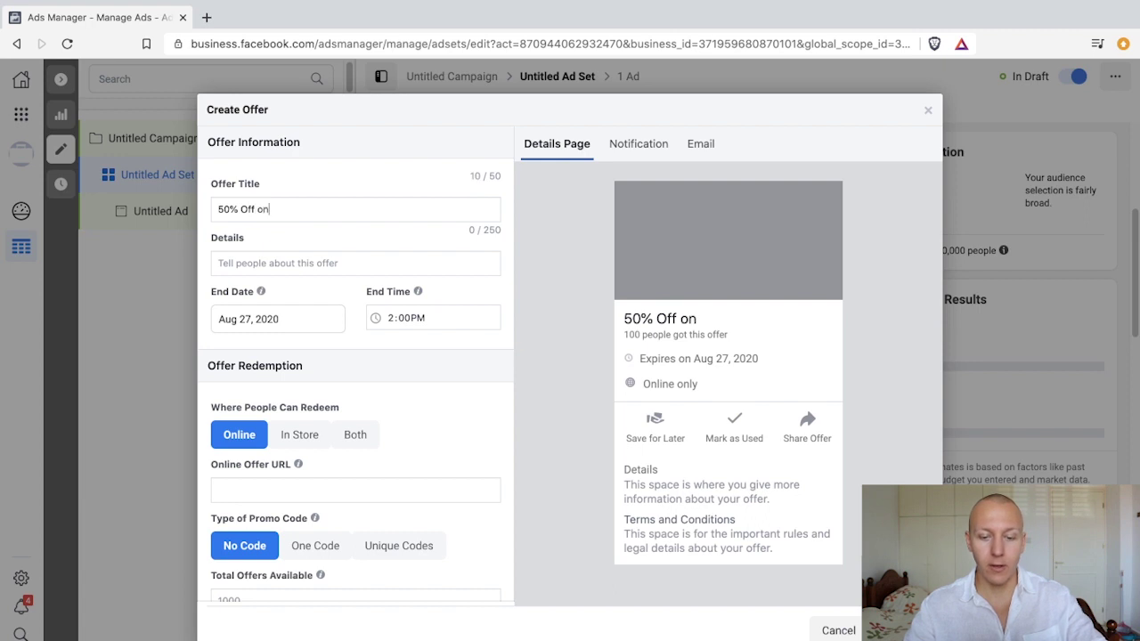
type("Facebook A")
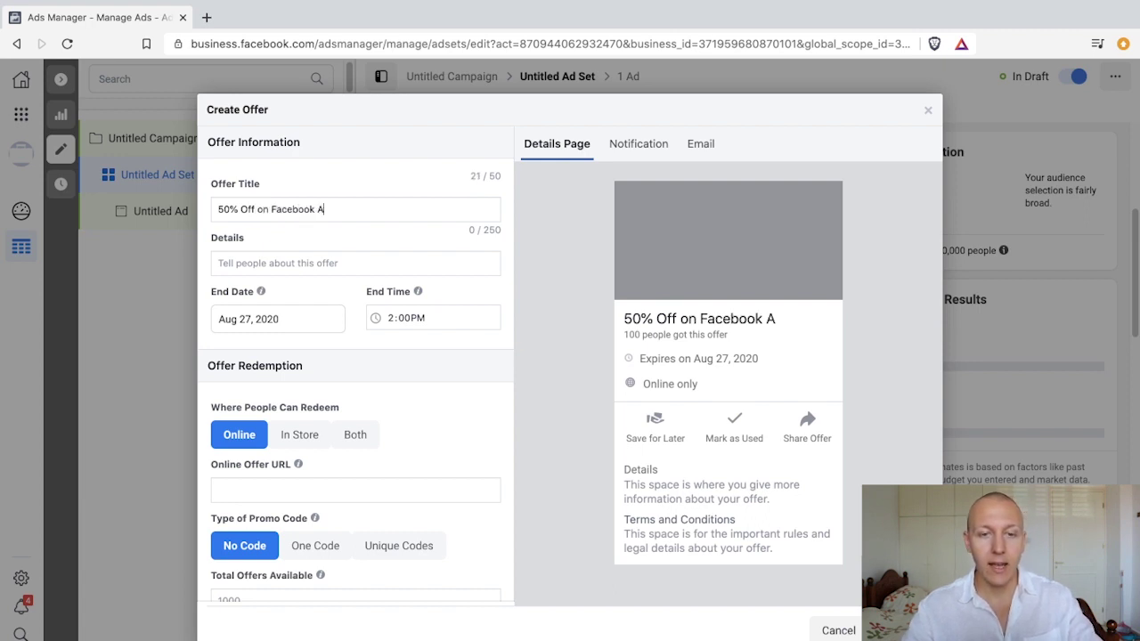
type("ds Course")
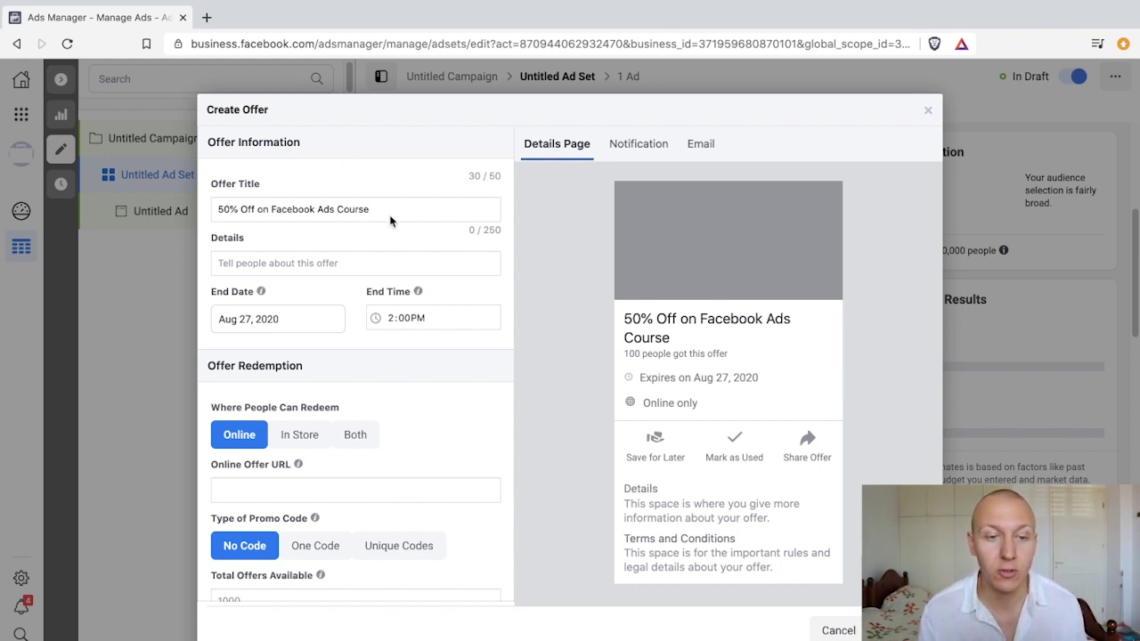
Enter the offer details "Improve your ads conversion rate, ROI, lead generation and results by using our step-by-step Facebook Ads Course.".
left_click(299, 258)
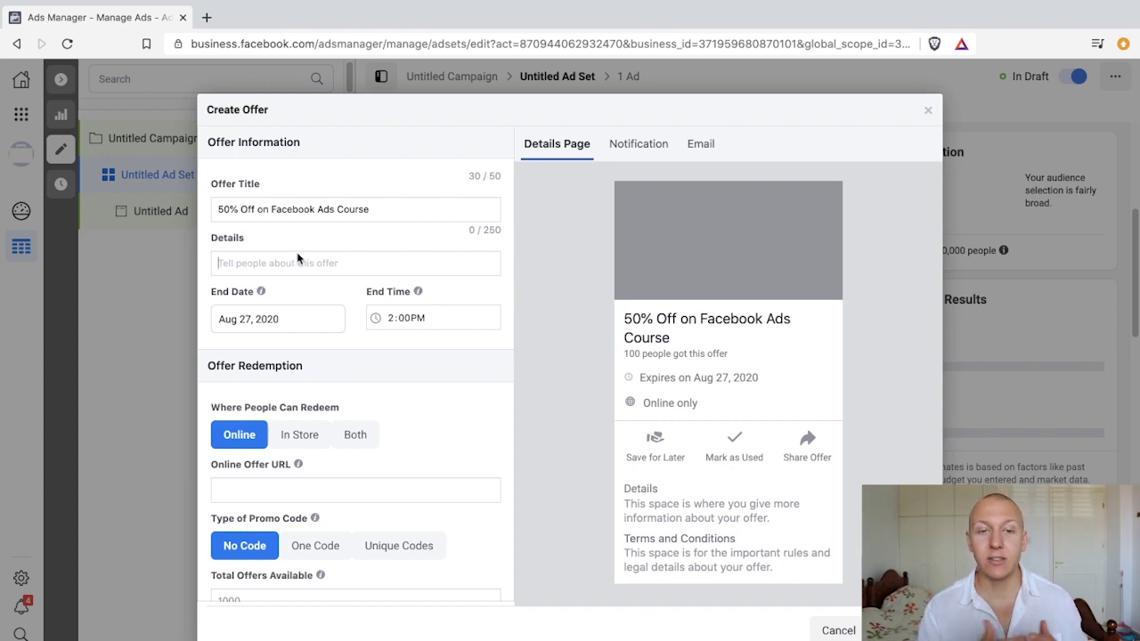
type("Imp")
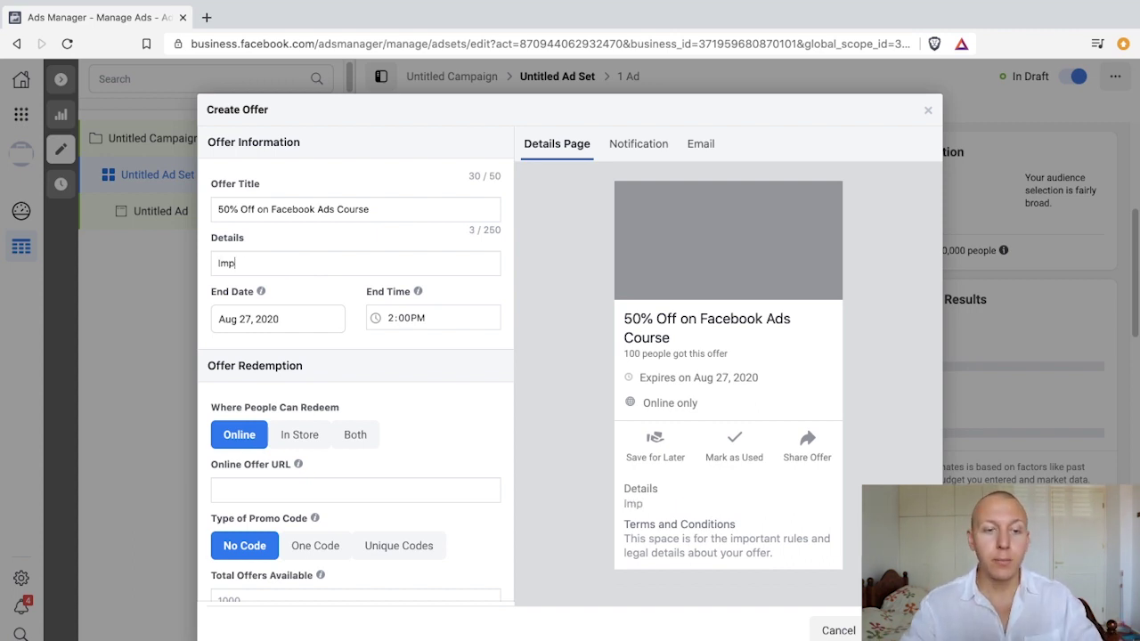
type("rove your ads conversion rate,")
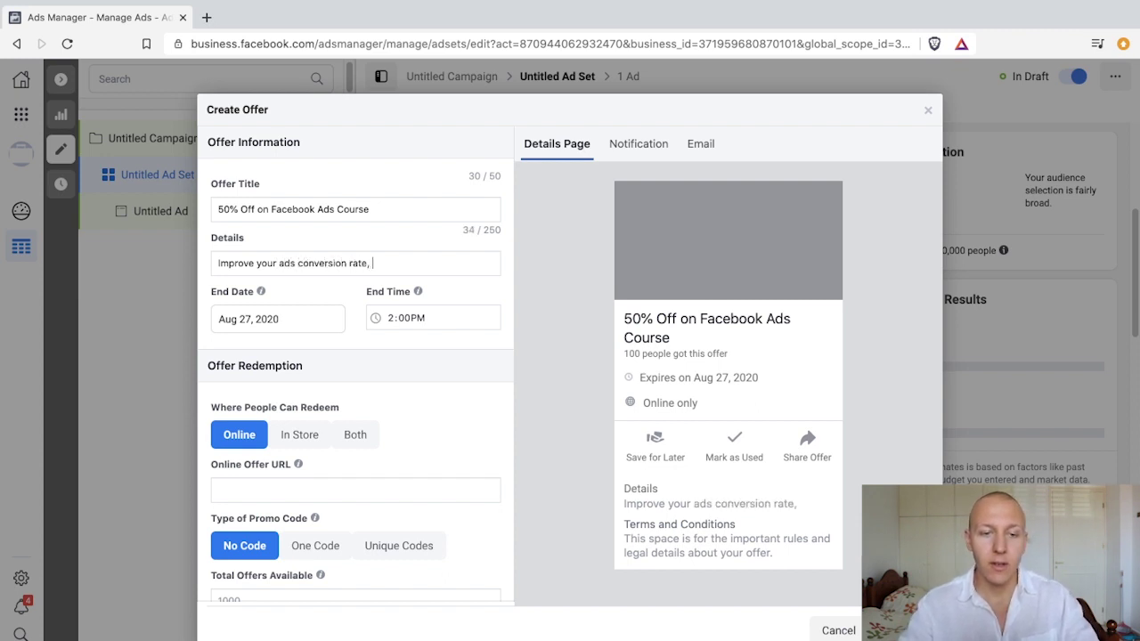
type(" ROI")
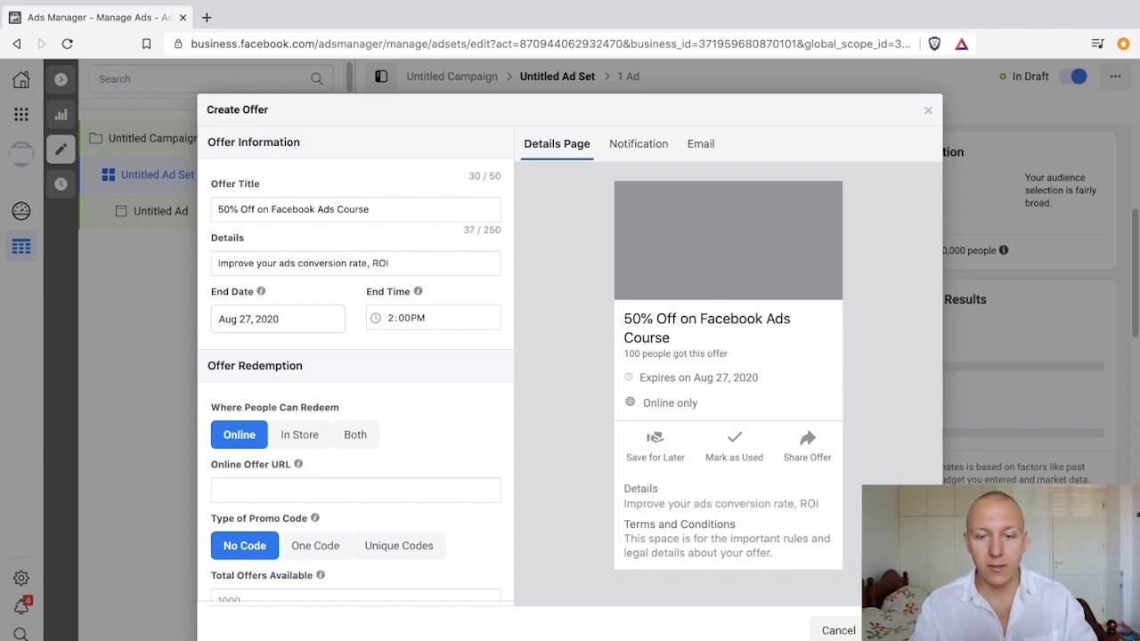
type(", l")
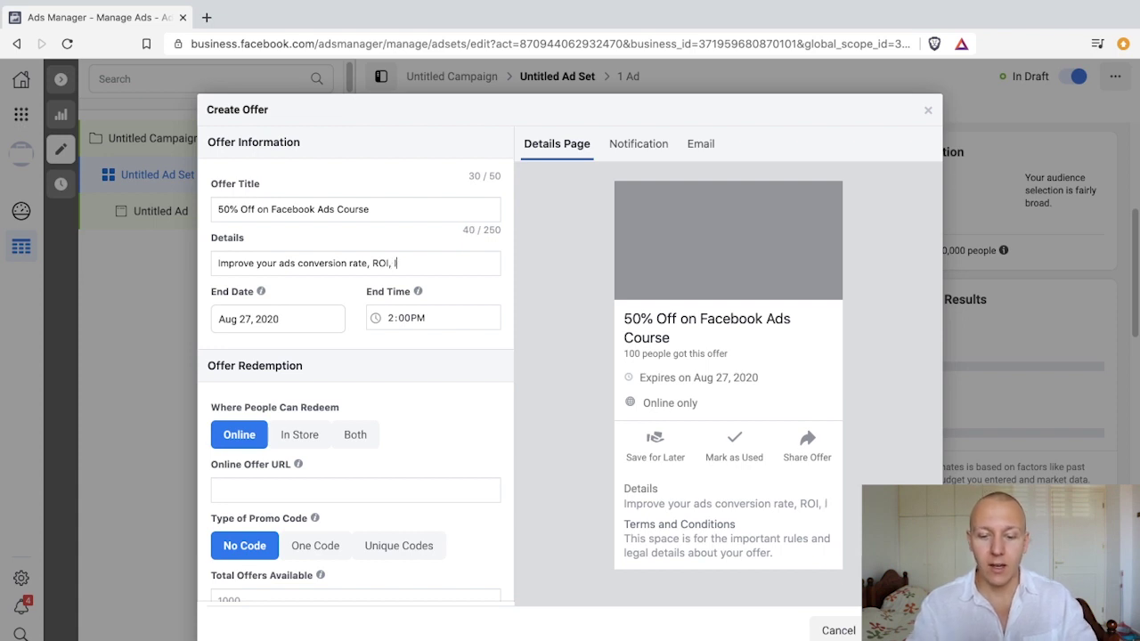
type("ead generation")
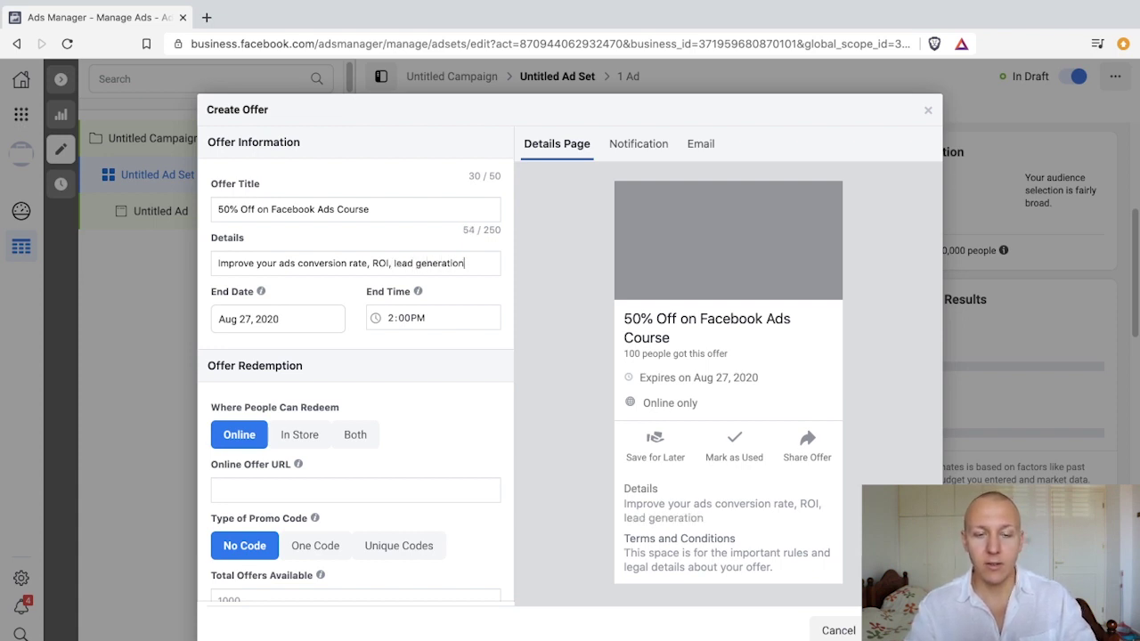
type(" and results")
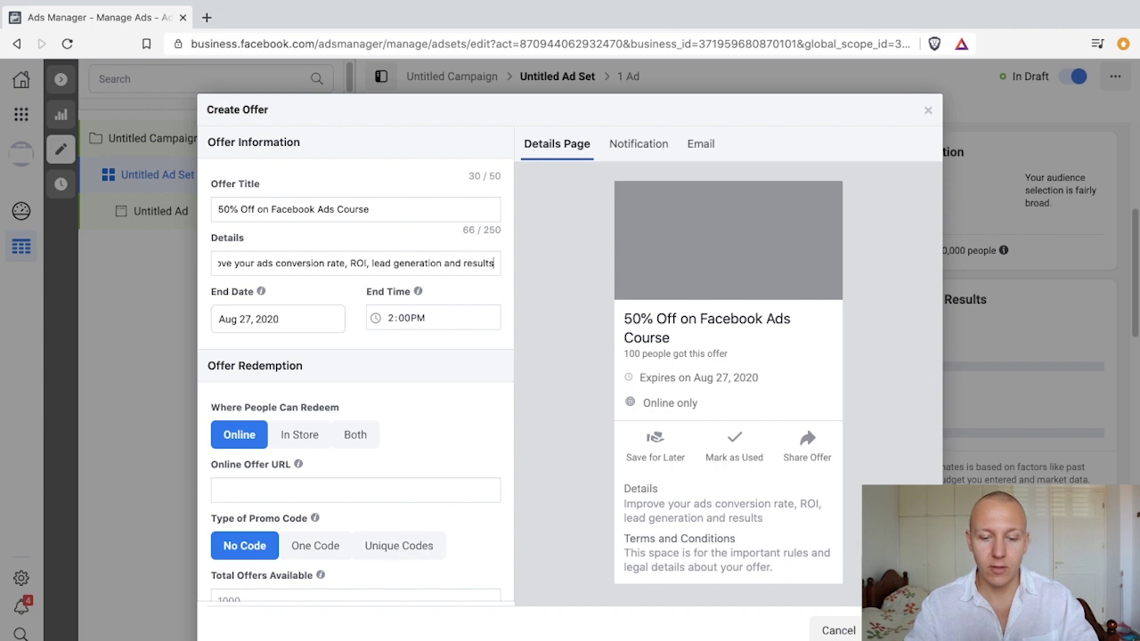
type(" by using our s")
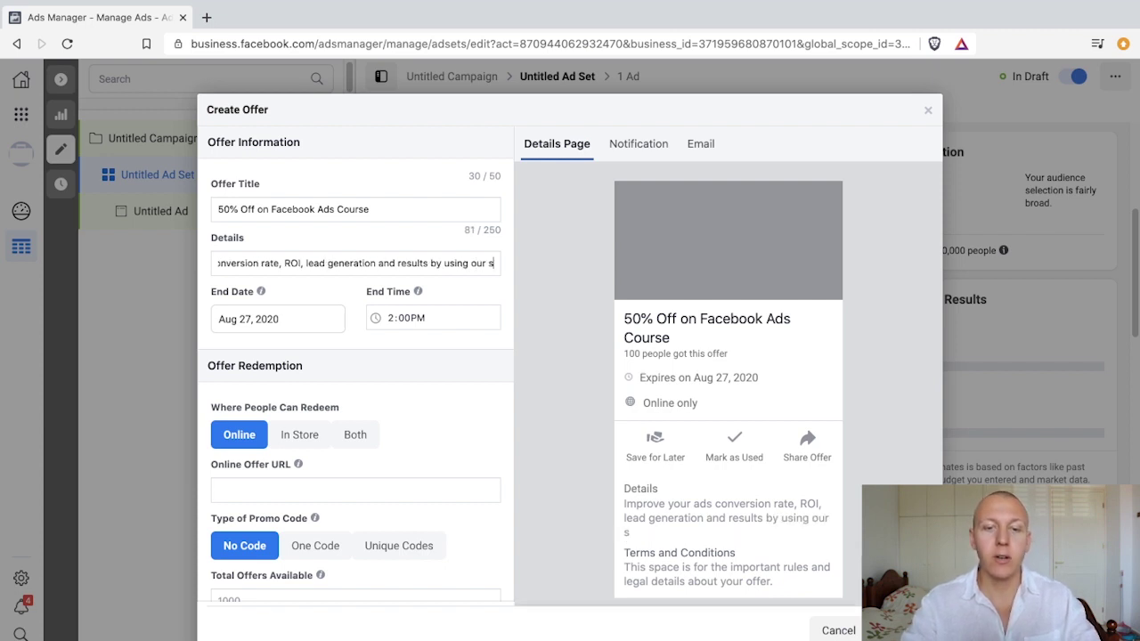
type("tep-by-ste")
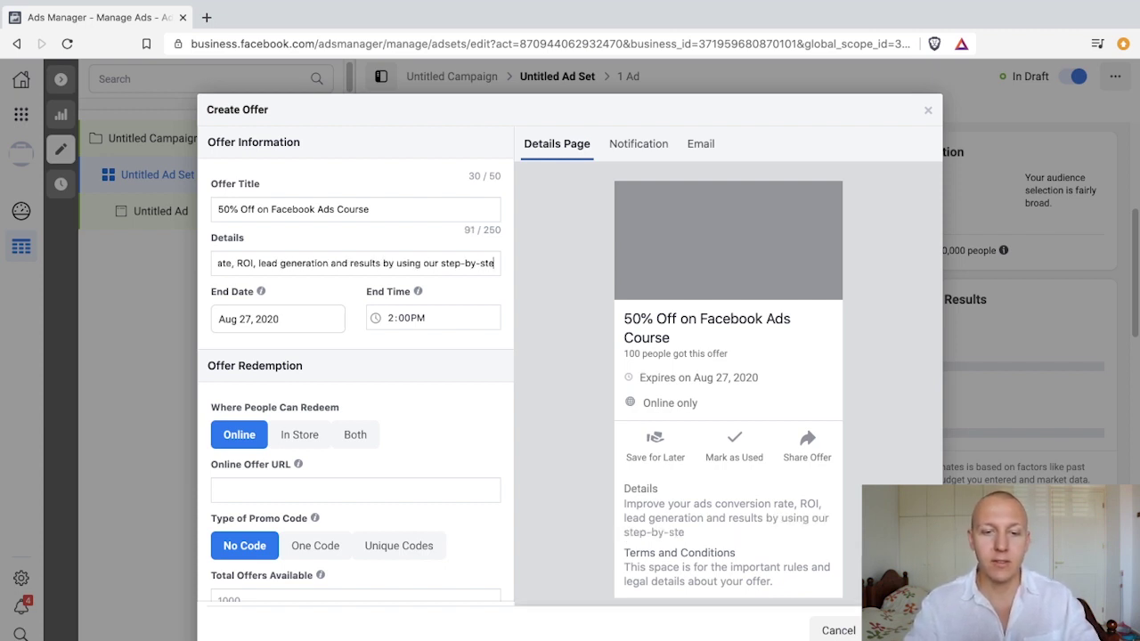
type("p Faceboo")
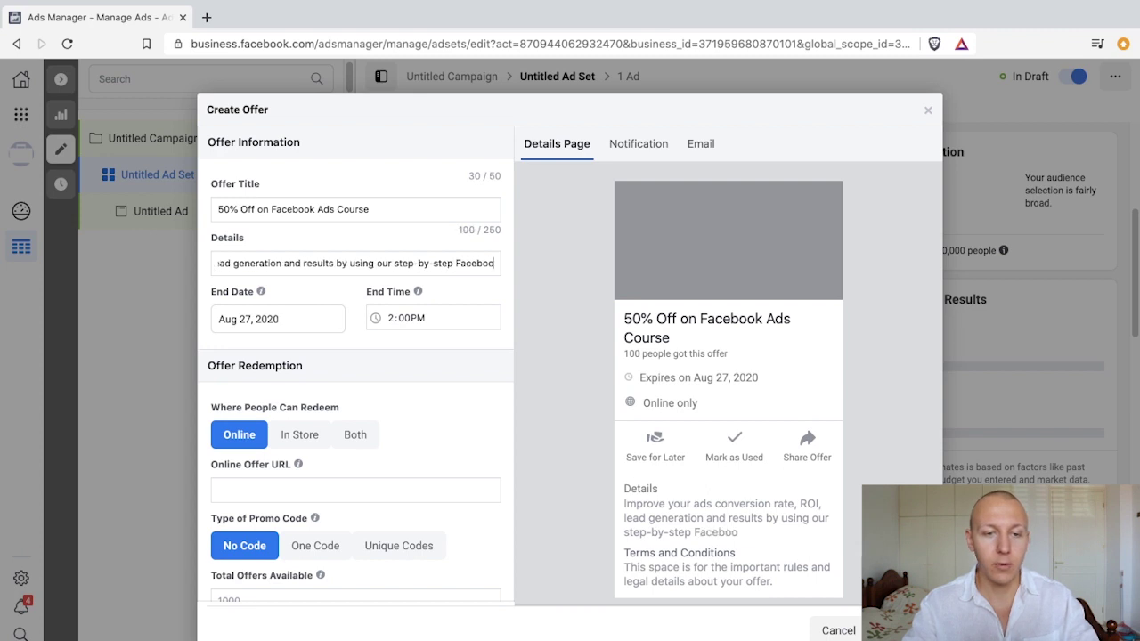
type("k Ads Course")
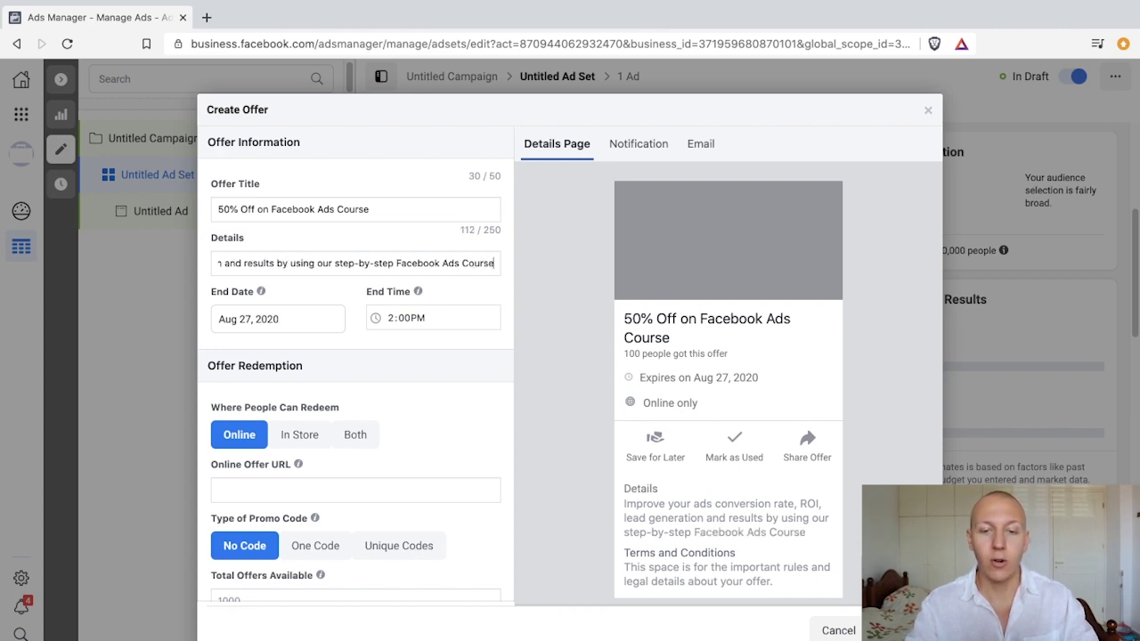
type(".")
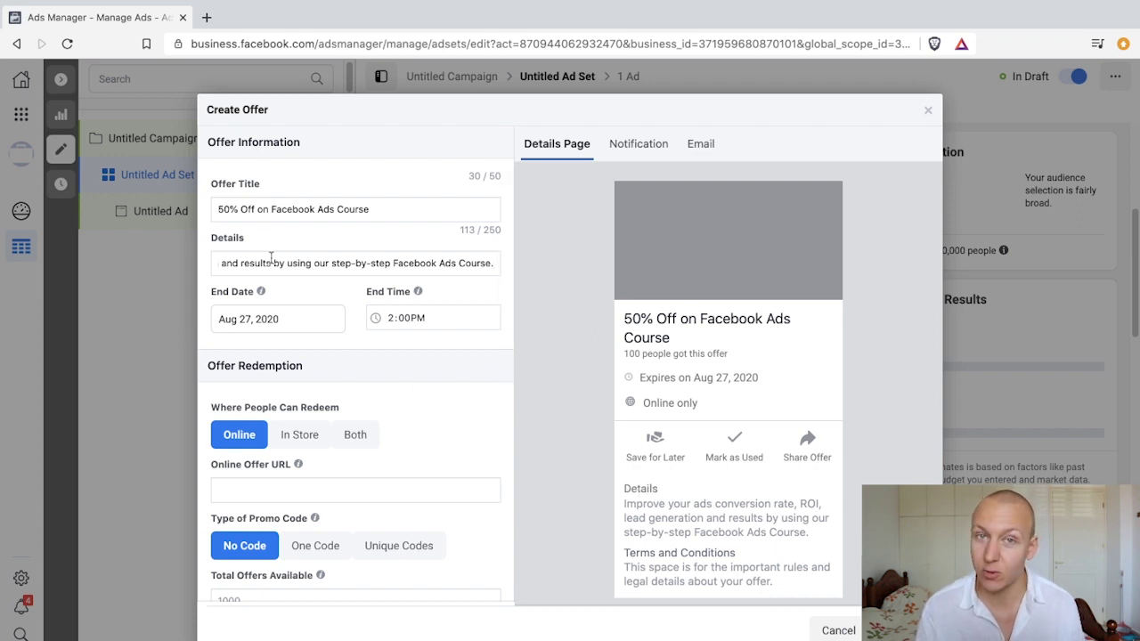
Examine the offer's end date calendar and its redemption settings.
left_click(246, 321)
left_click(296, 316)
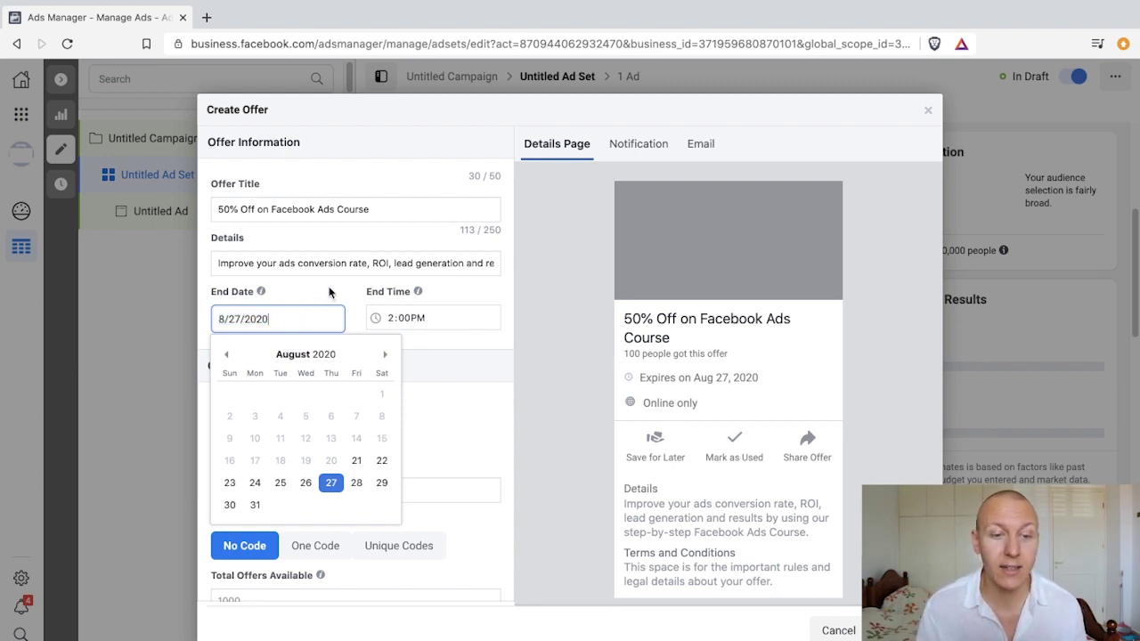
left_click(332, 294)
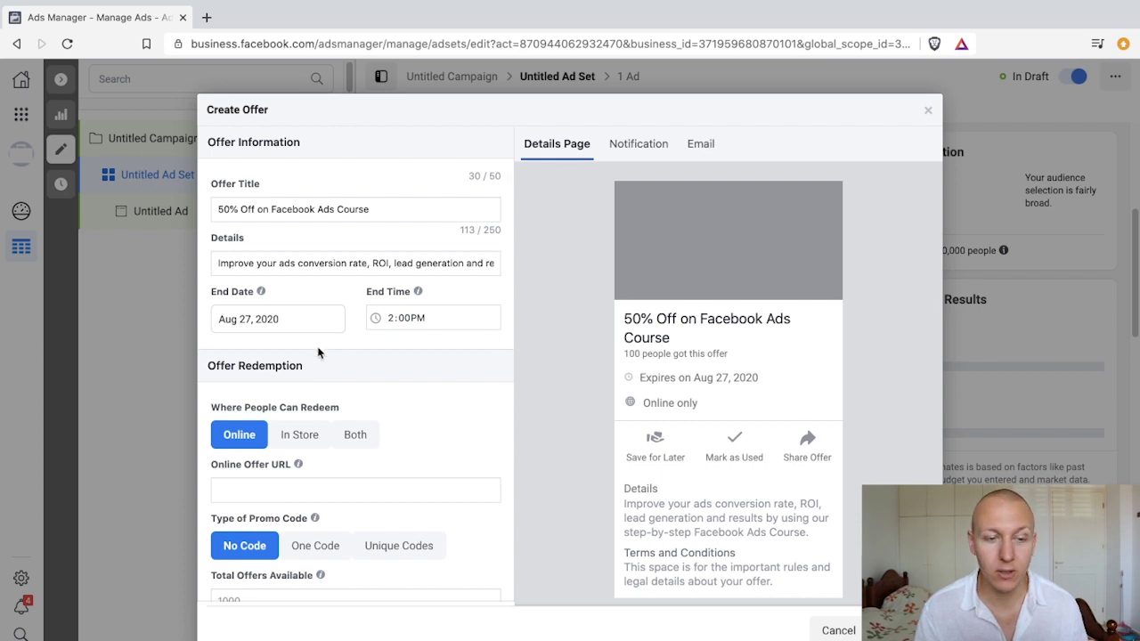
scroll(356, 294, "down", 5)
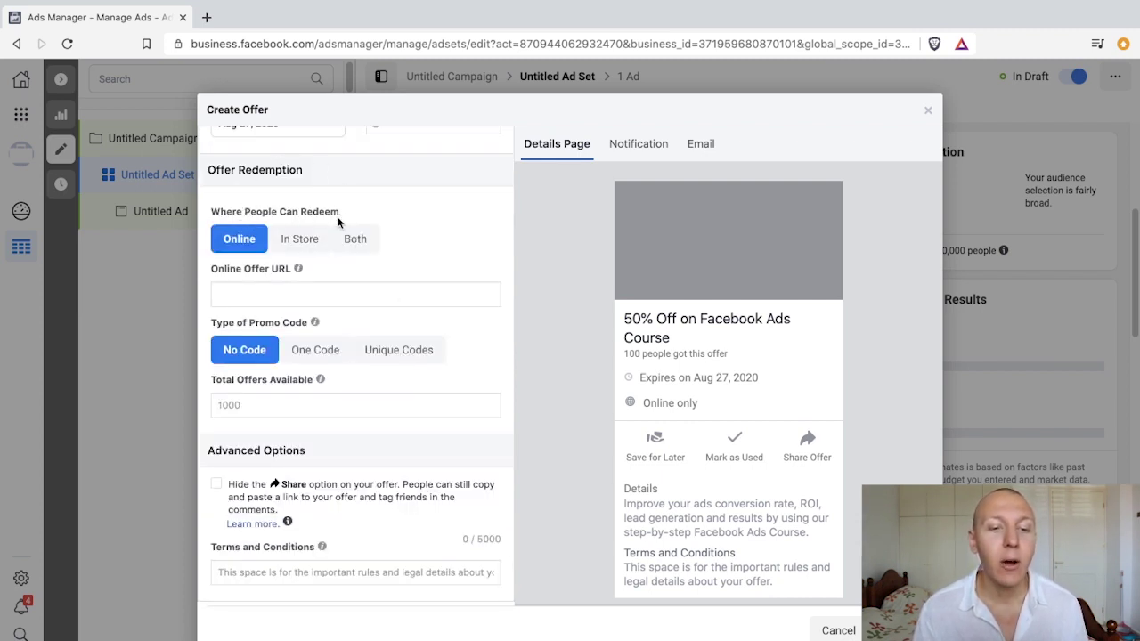
left_click_drag(345, 216, 231, 212)
left_click(233, 212)
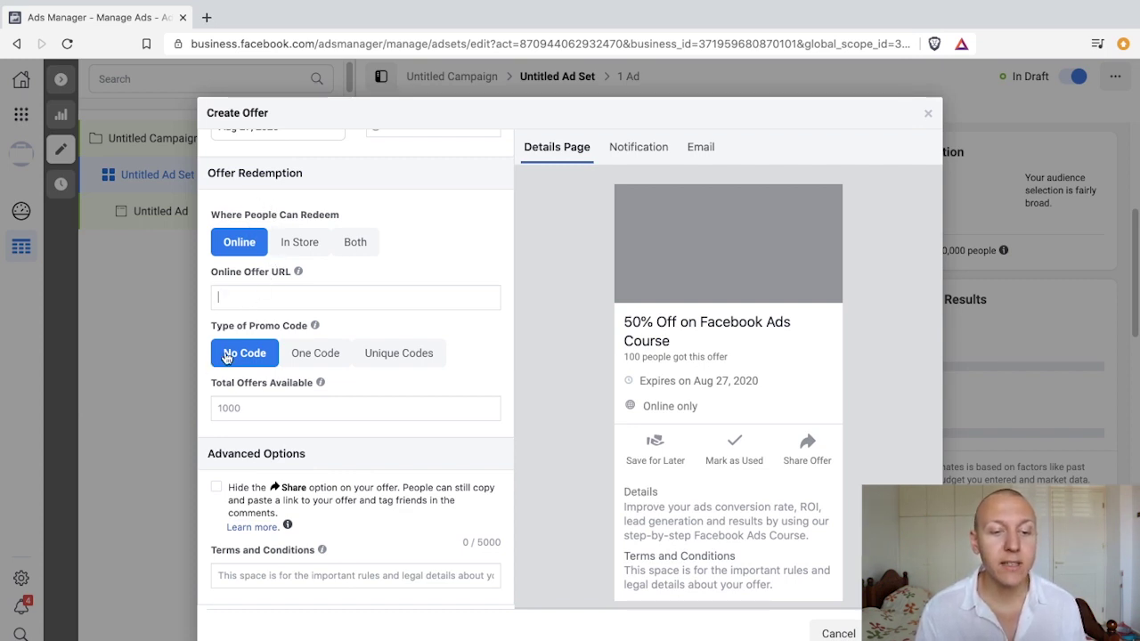
left_click_drag(223, 330, 303, 328)
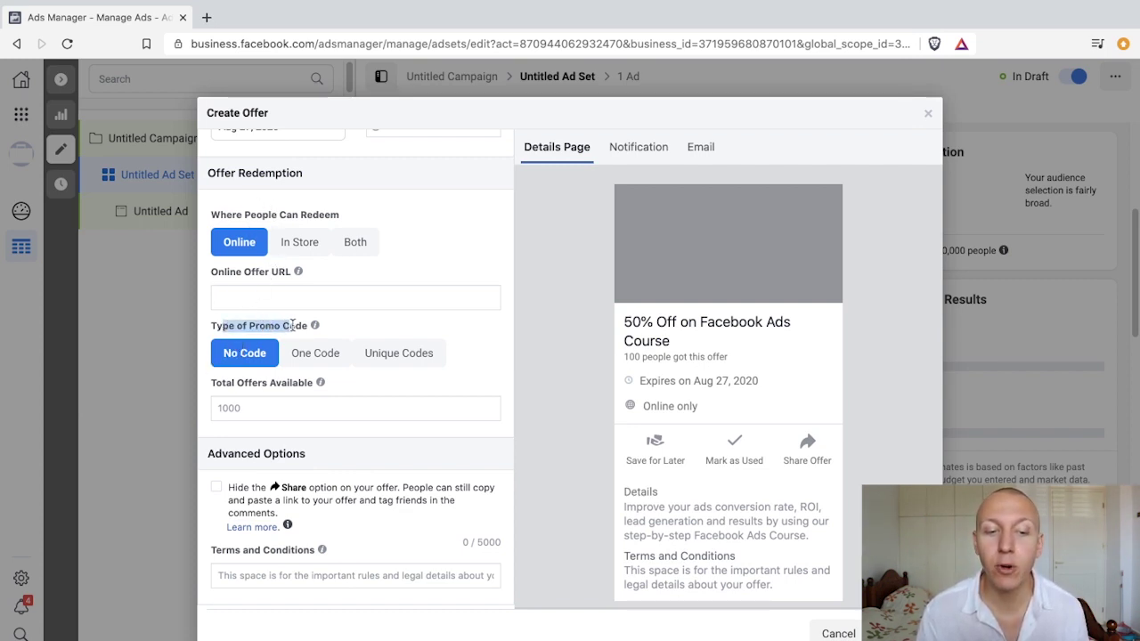
left_click(286, 294)
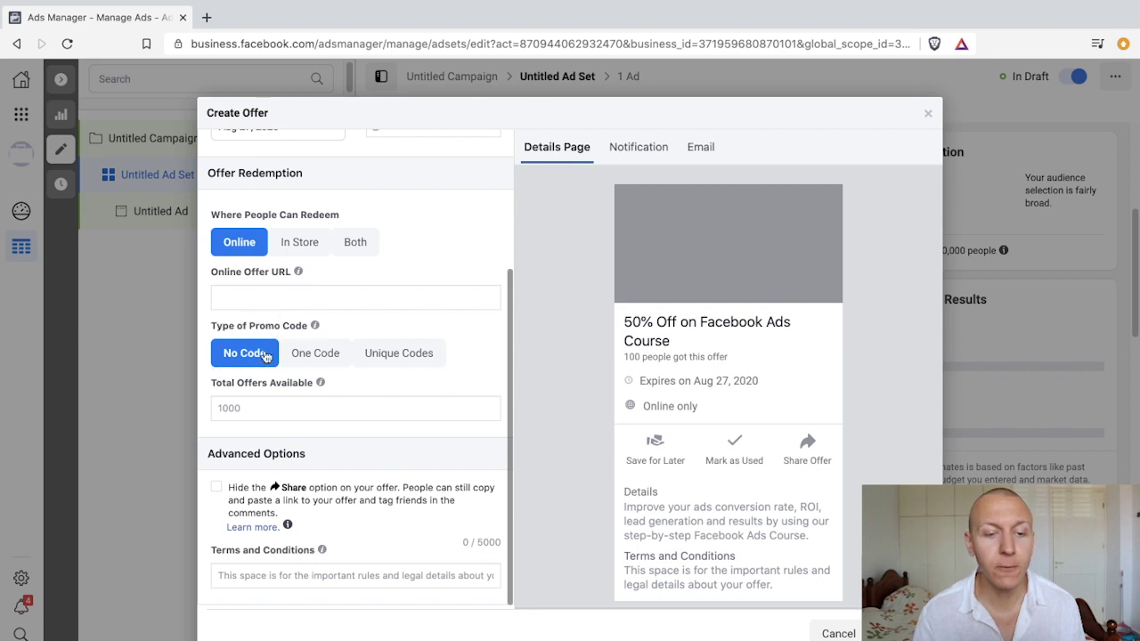
type("https://www.udemy.com/course/facebook-marketing-masterclass/?couponCode=CLAIMSOFFER")
left_click_drag(293, 297, 491, 291)
left_click(252, 297)
left_click(365, 296)
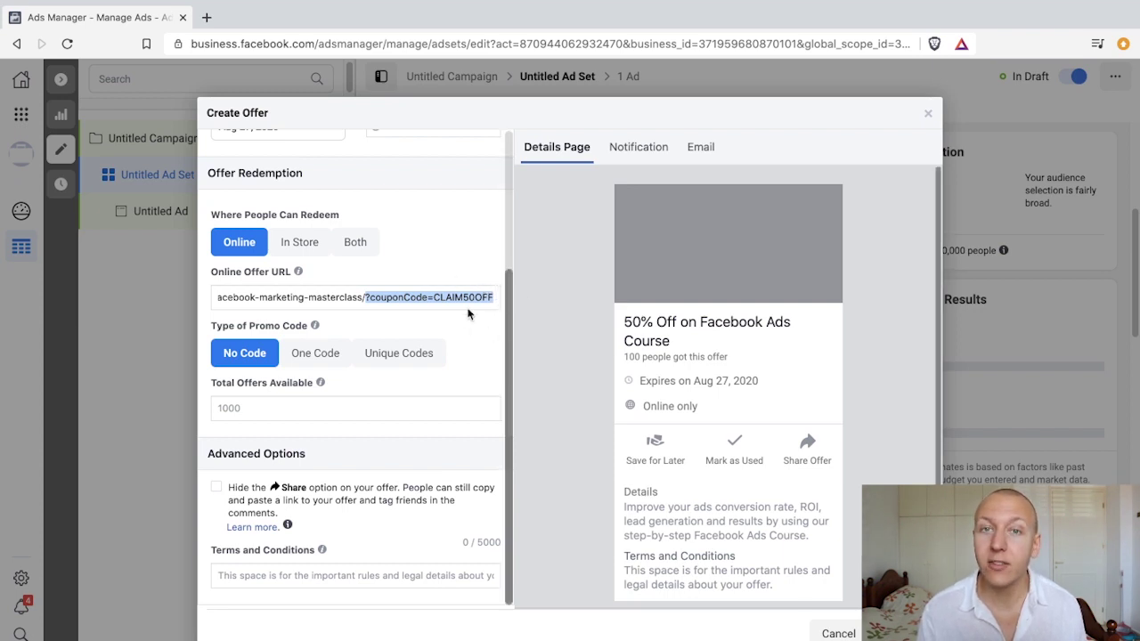
left_click(470, 297)
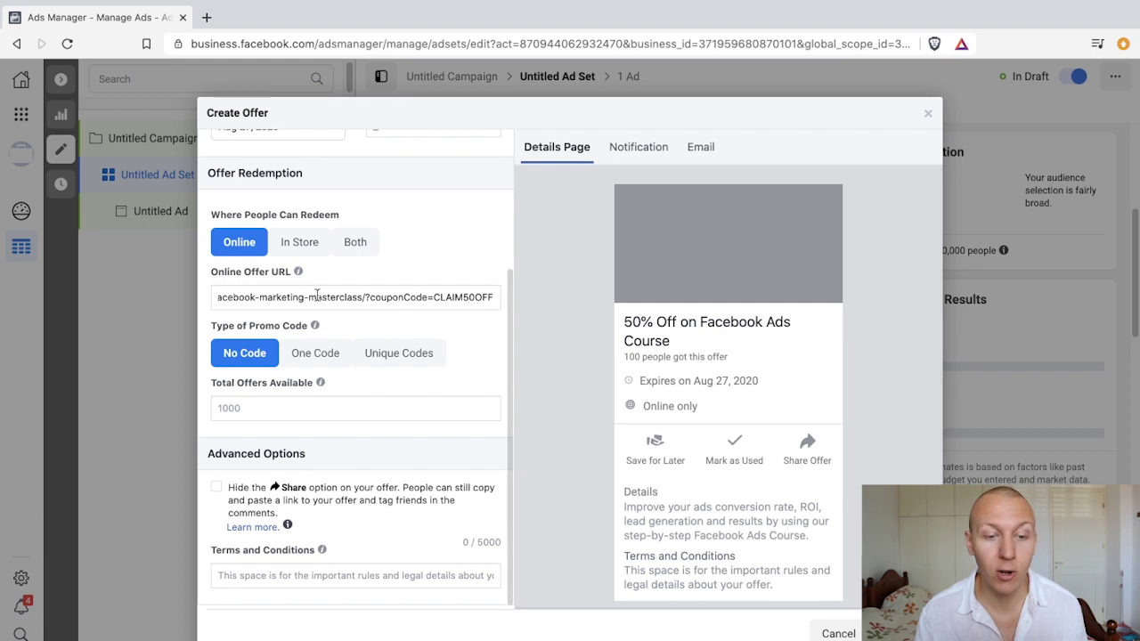
Set the promo code type to One Code and enter "CLAIM50OFF" as the online promo code.
left_click(324, 356)
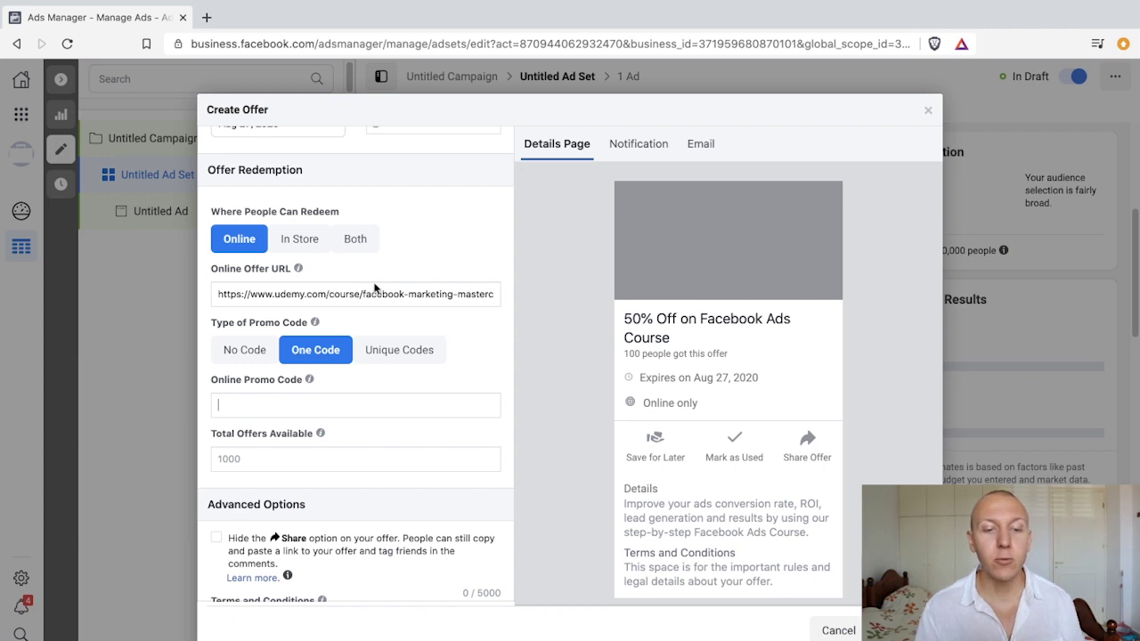
left_click_drag(381, 293, 570, 294)
left_click(481, 294)
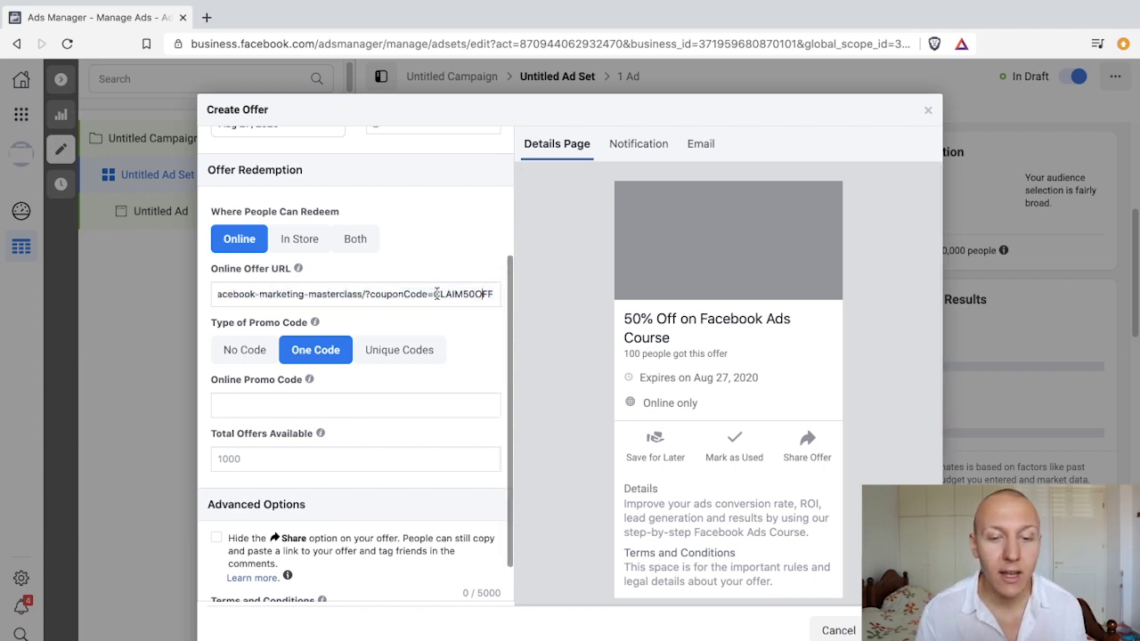
left_click(272, 402)
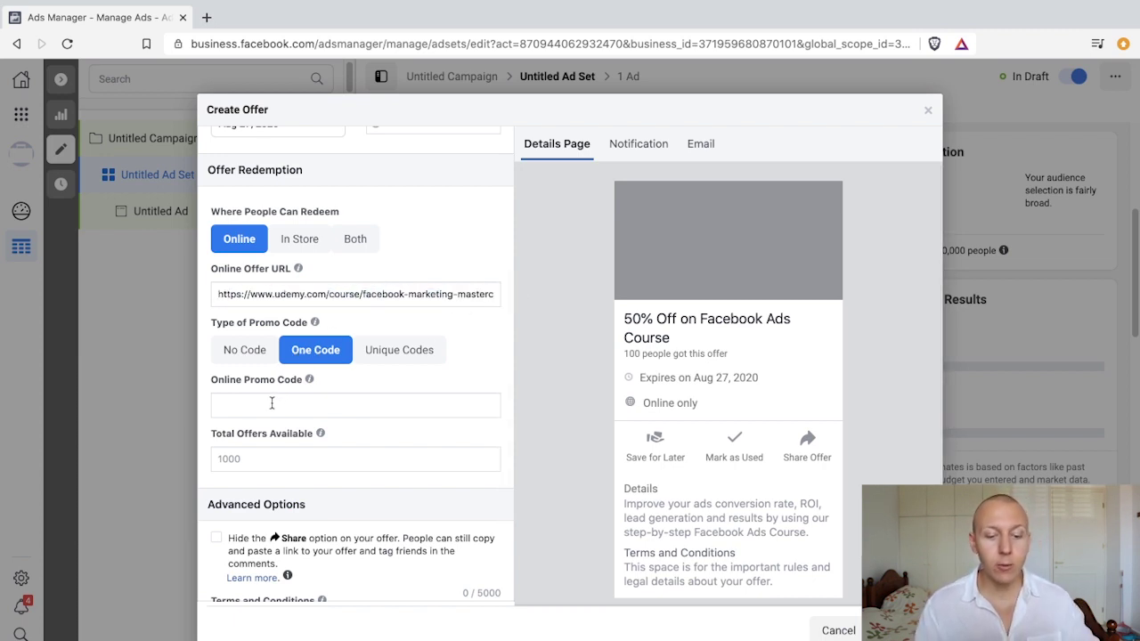
type("CLAIM50OFF")
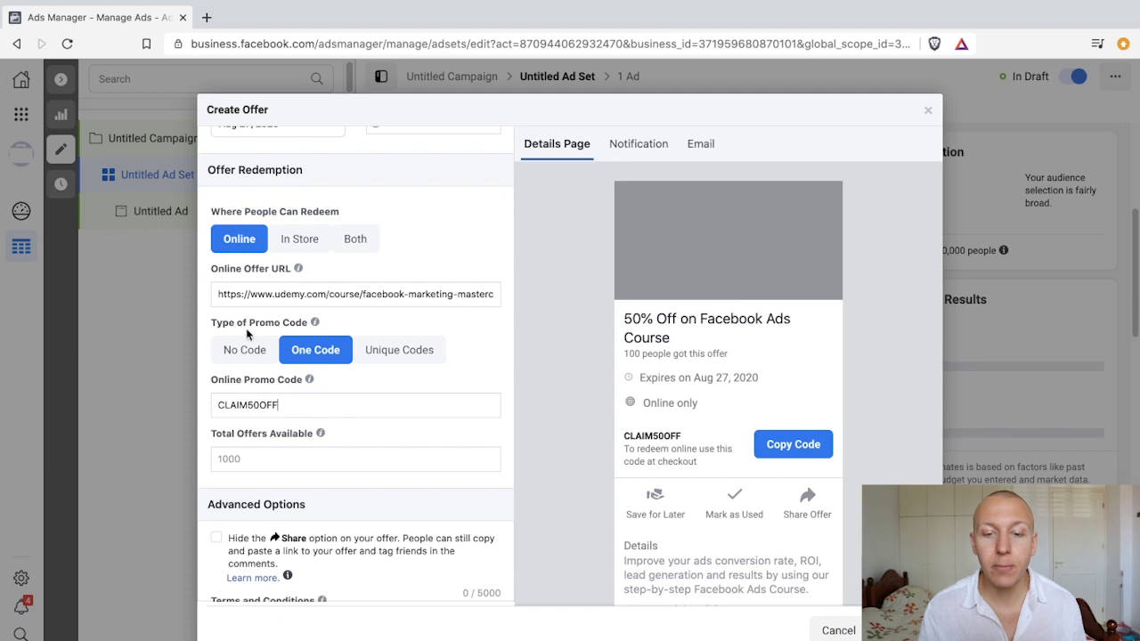
left_click_drag(287, 402, 165, 406)
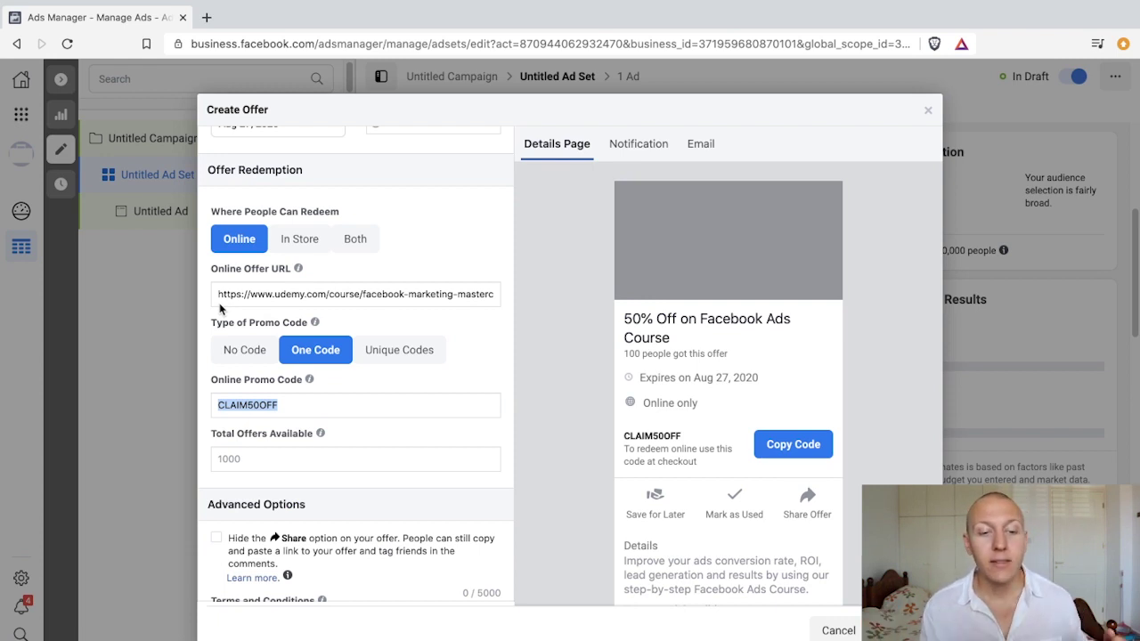
left_click(298, 403)
left_click_drag(300, 402, 204, 405)
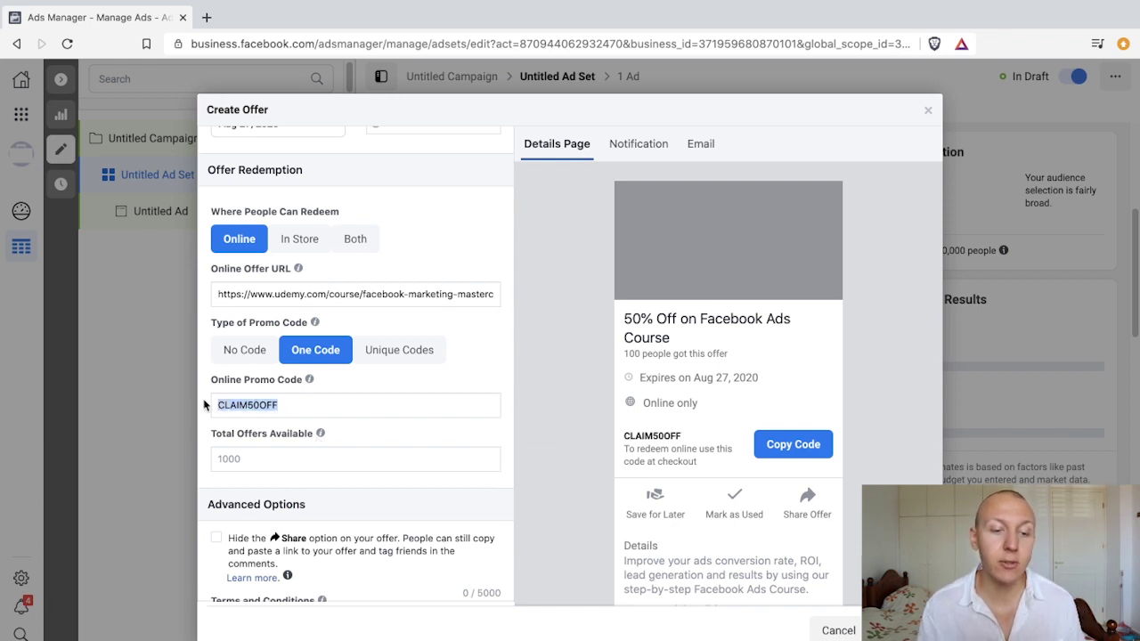
left_click(304, 404)
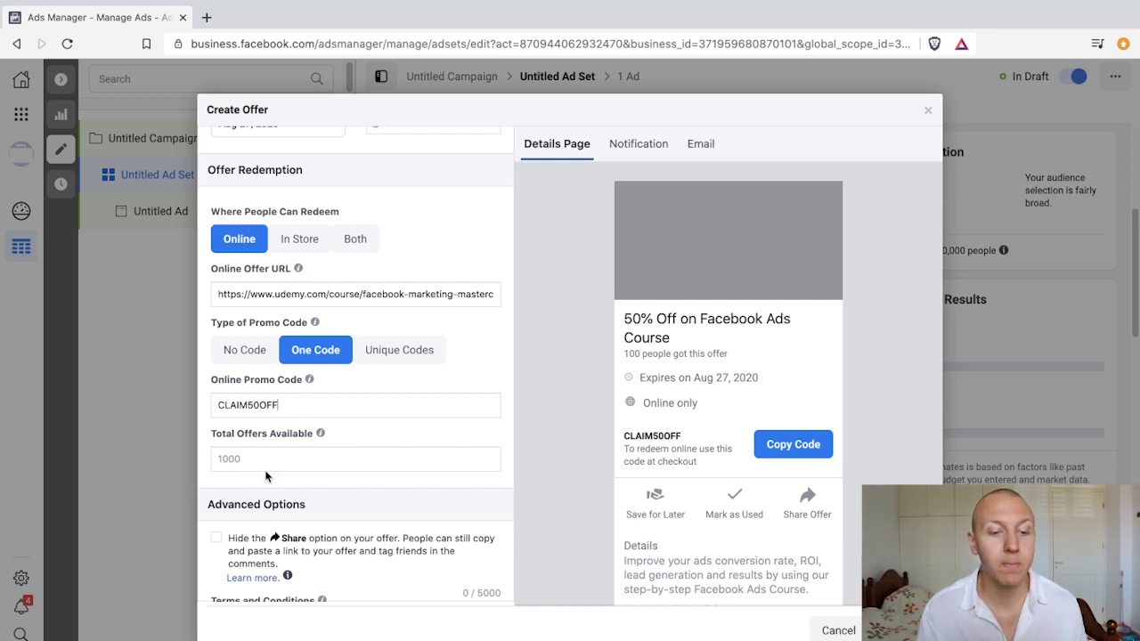
View the Unique Codes upload instructions and set the promo code type to No Code.
left_click(412, 349)
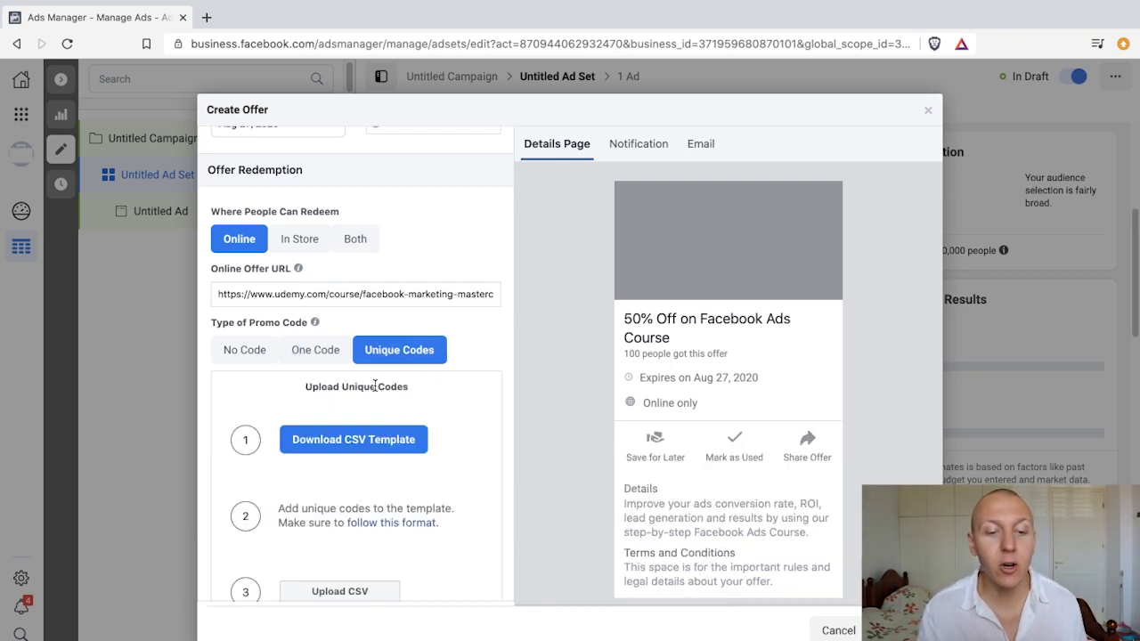
scroll(383, 385, "down", 3)
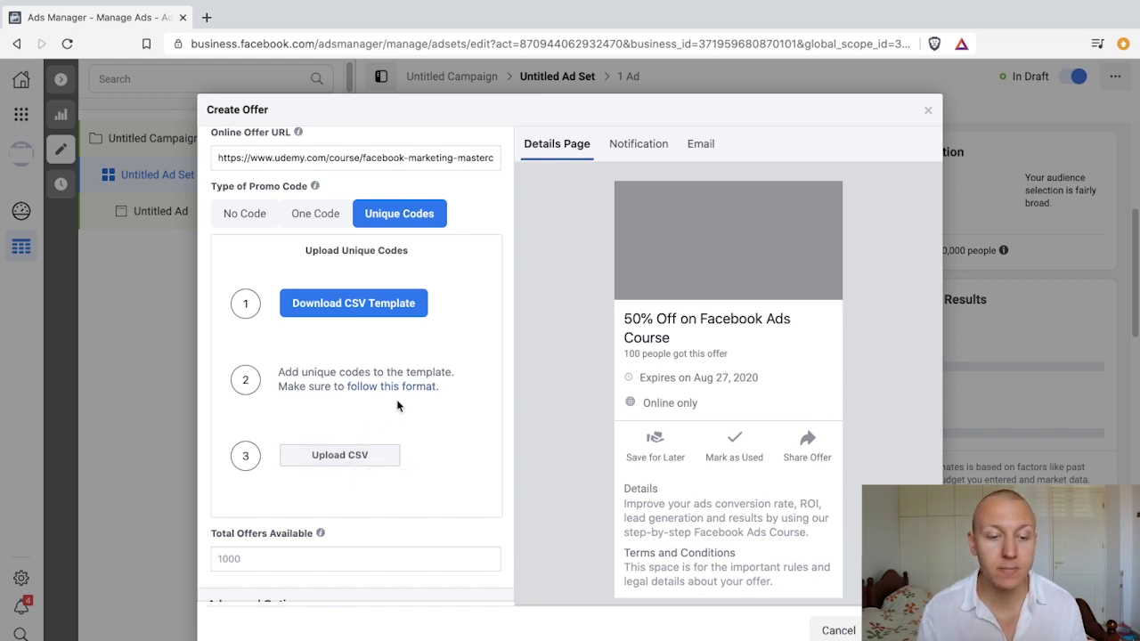
left_click(242, 219)
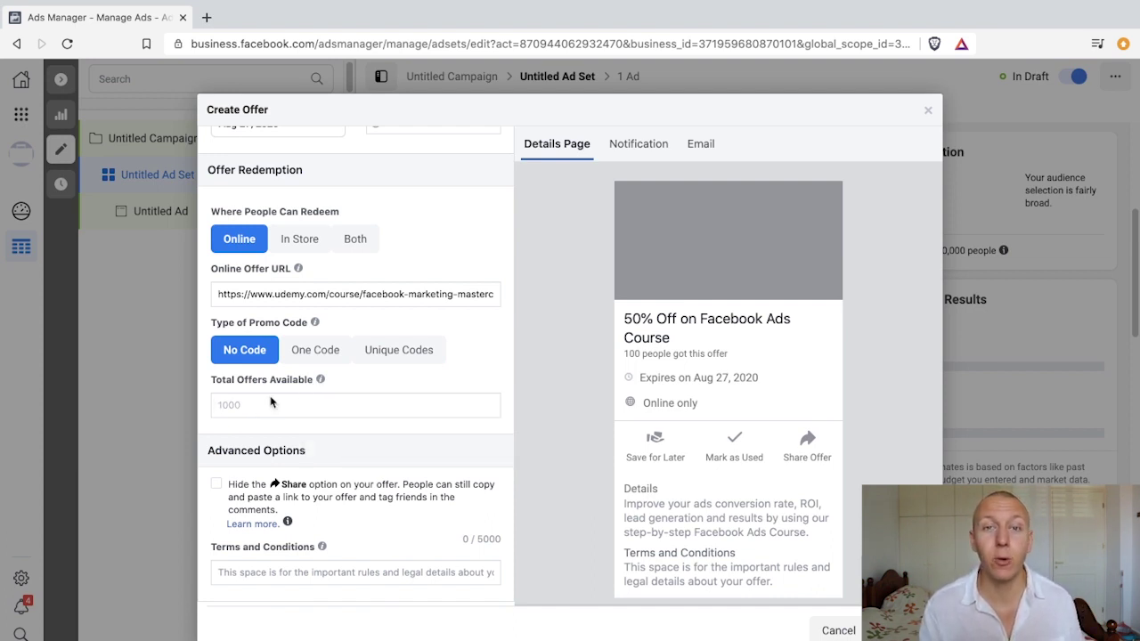
Set the total number of offers available to 100.
scroll(272, 402, "up", 2)
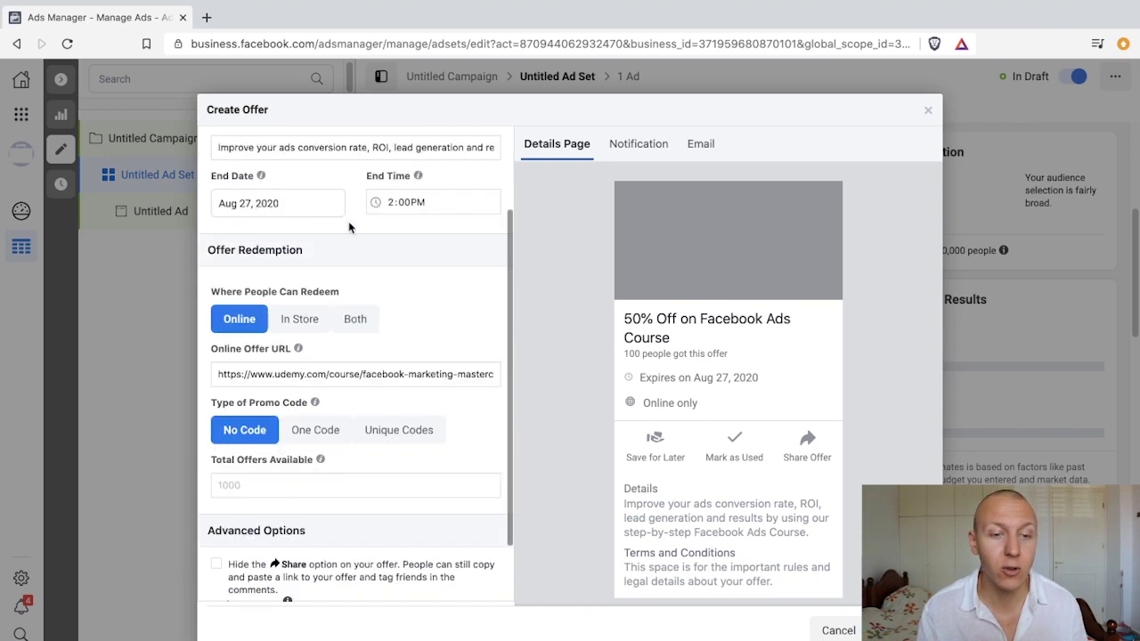
scroll(265, 481, "down", 1)
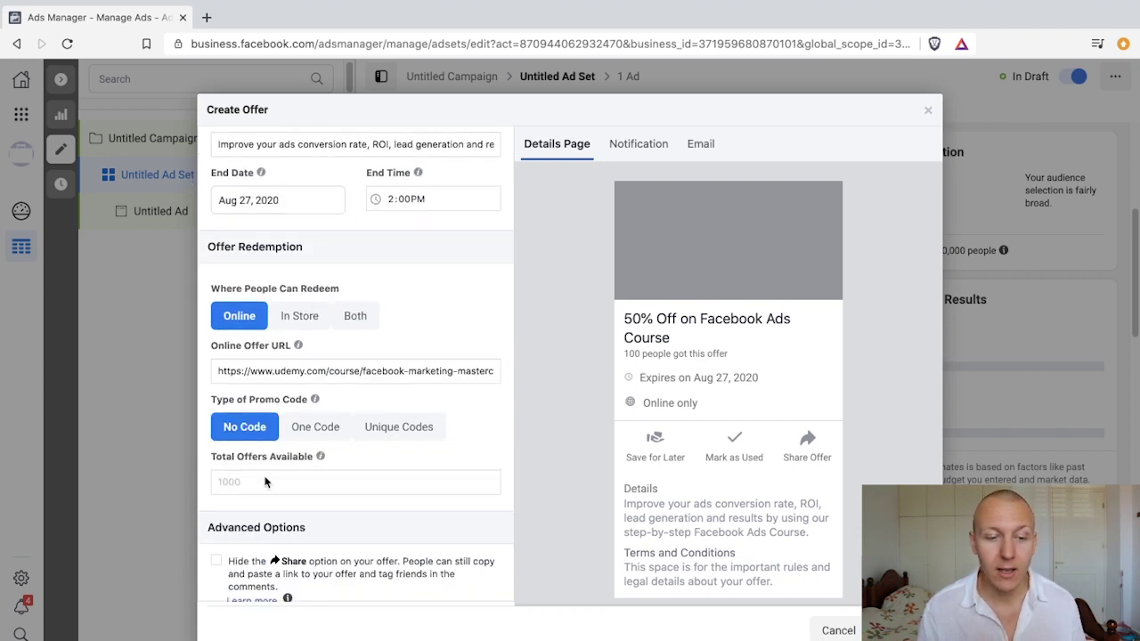
left_click(264, 482)
type("100")
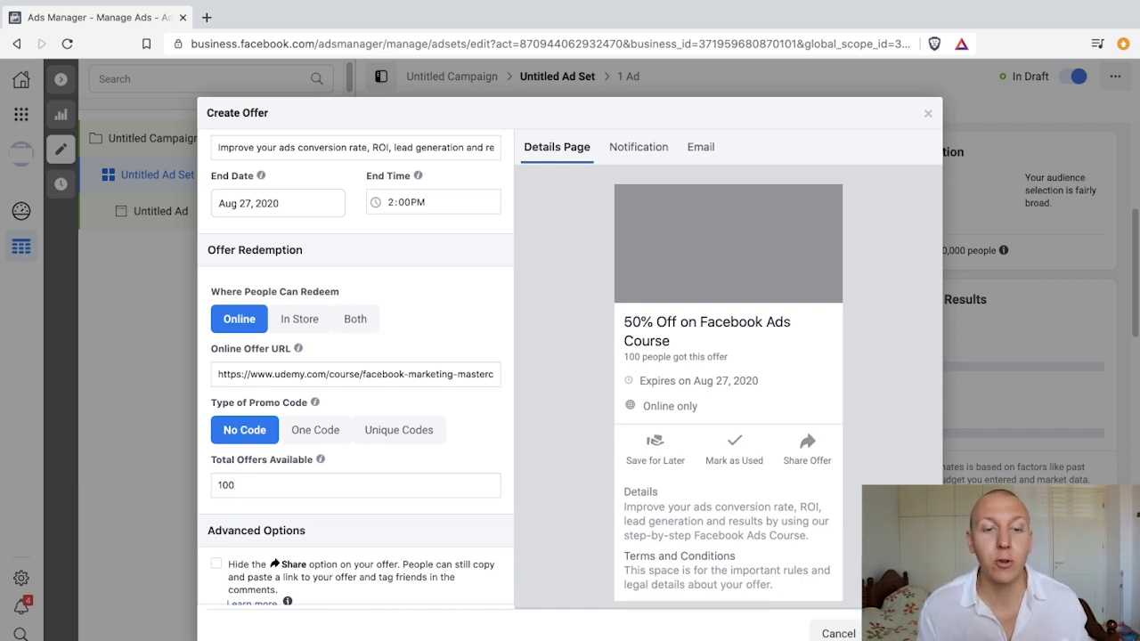
Make the offer redeemable In Store and set its promo code type to One Code.
left_click(306, 317)
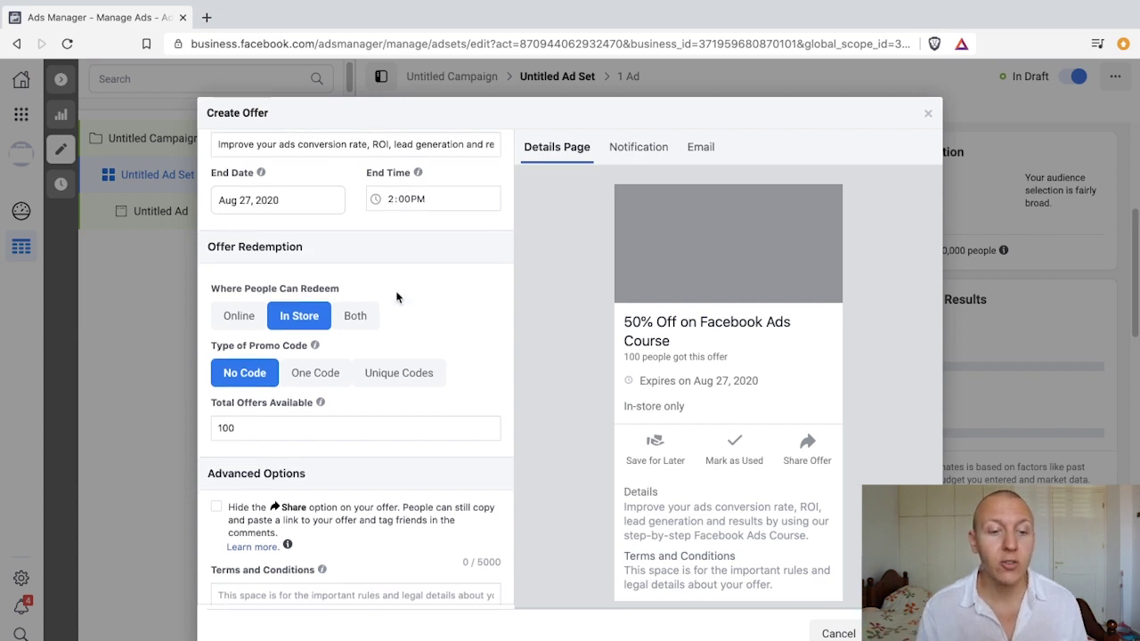
scroll(373, 285, "down", 1)
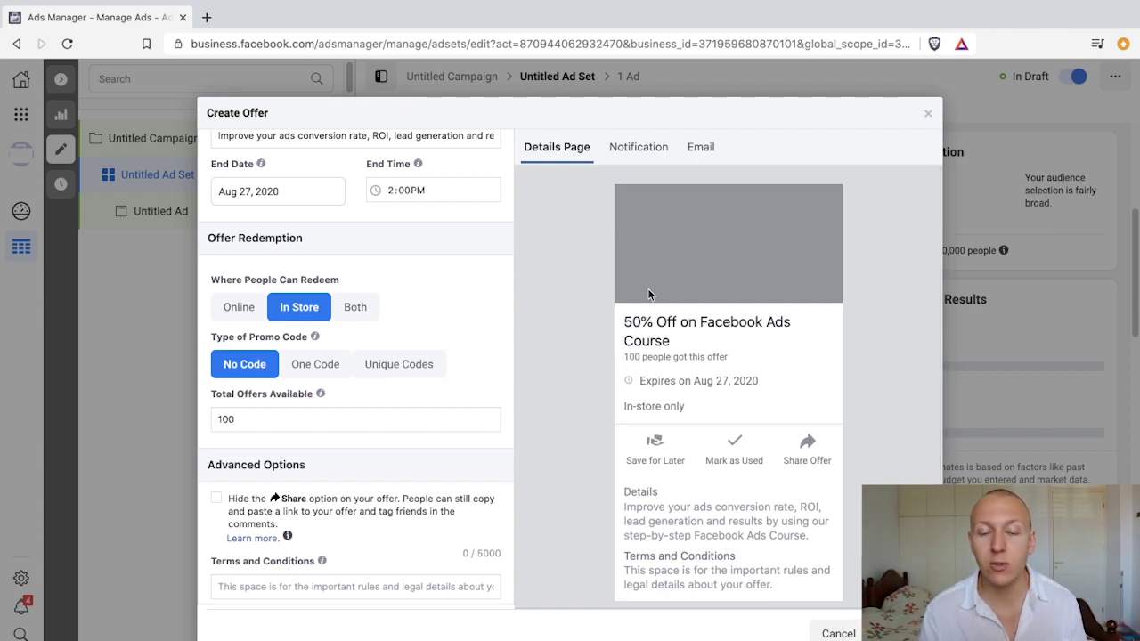
left_click(300, 369)
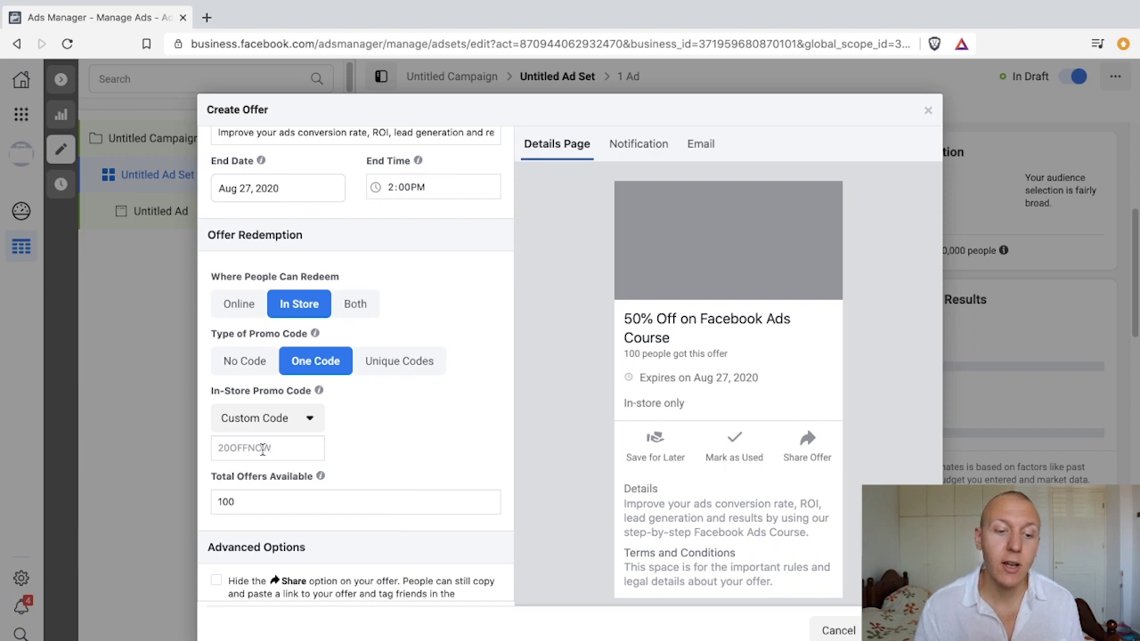
scroll(293, 472, "down", 1)
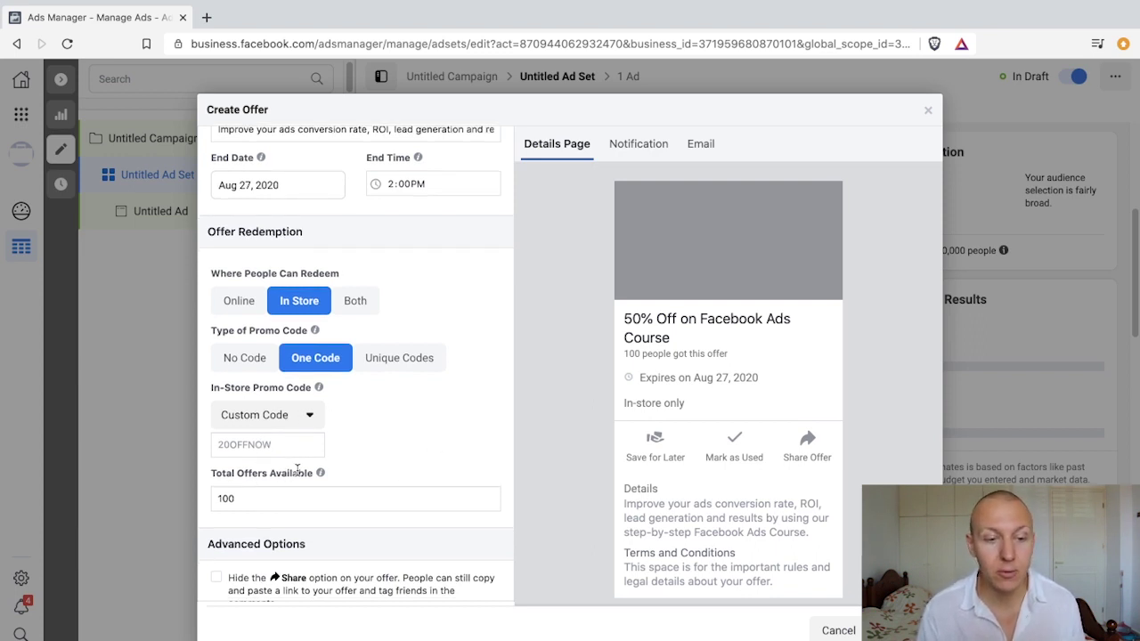
scroll(292, 374, "down", 2)
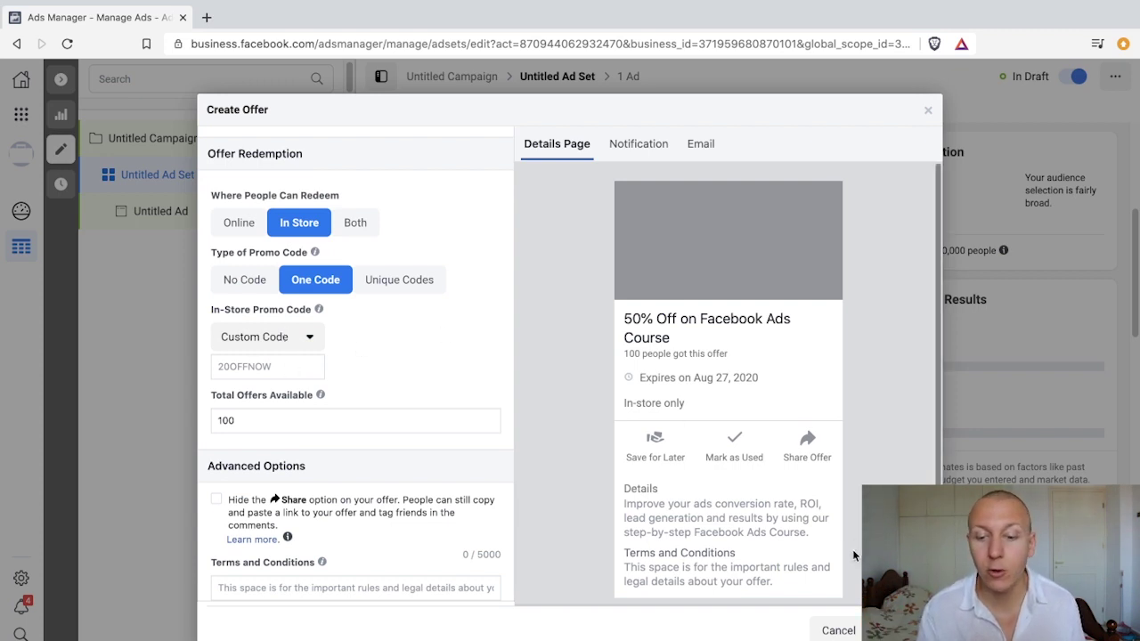
left_click(273, 366)
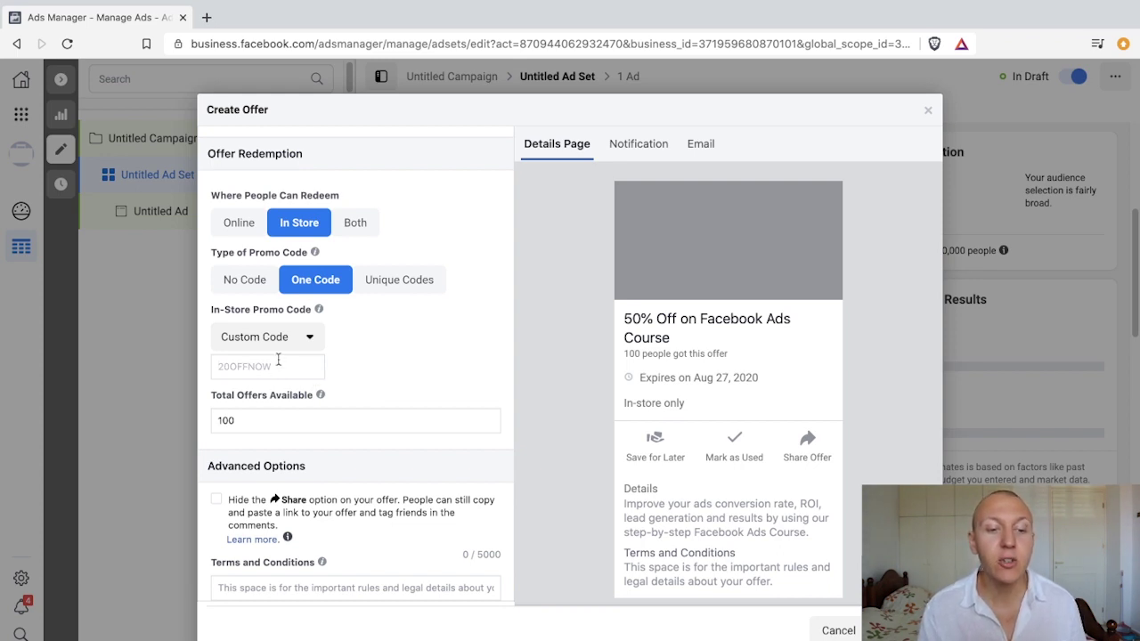
Examine the available in-store promo code types, keeping Custom Code selected.
left_click(300, 337)
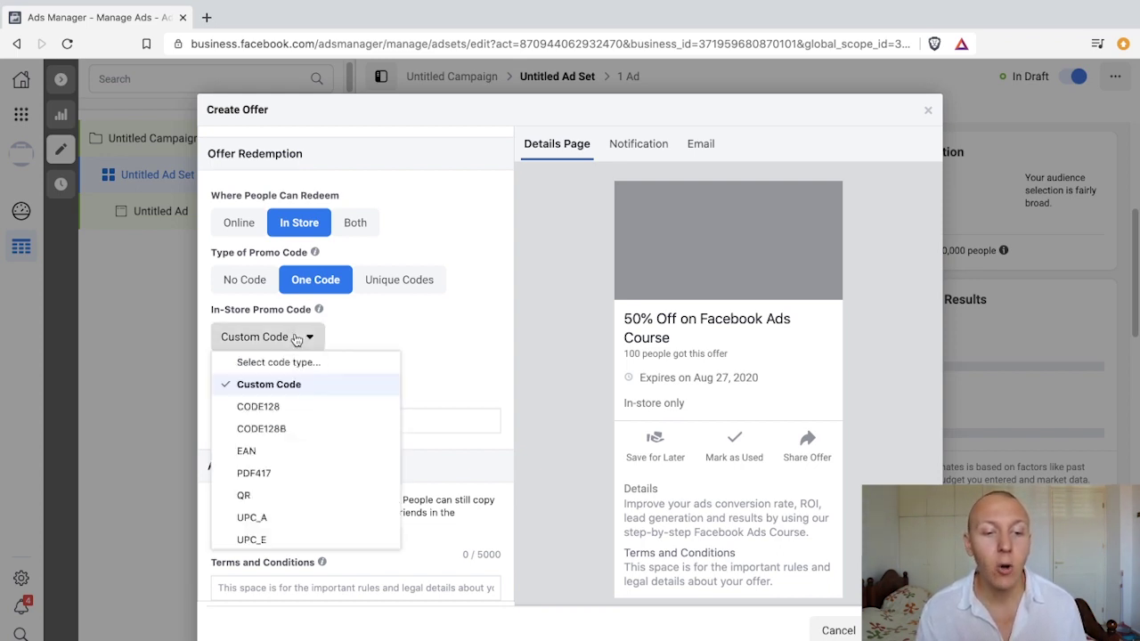
scroll(293, 398, "down", 3)
scroll(300, 392, "up", 3)
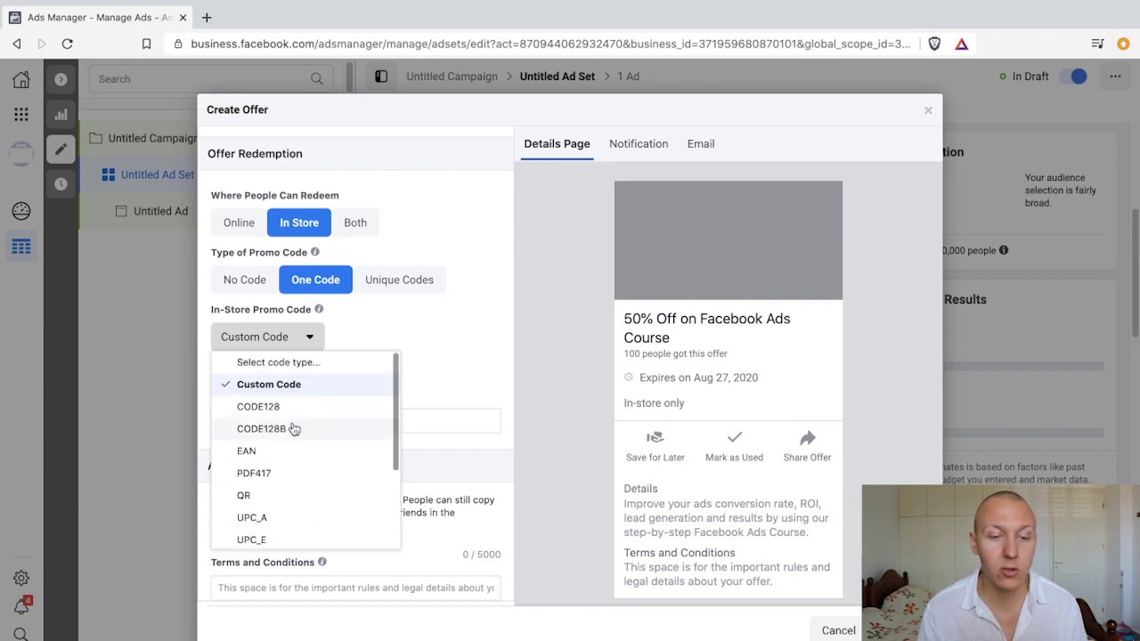
left_click(450, 377)
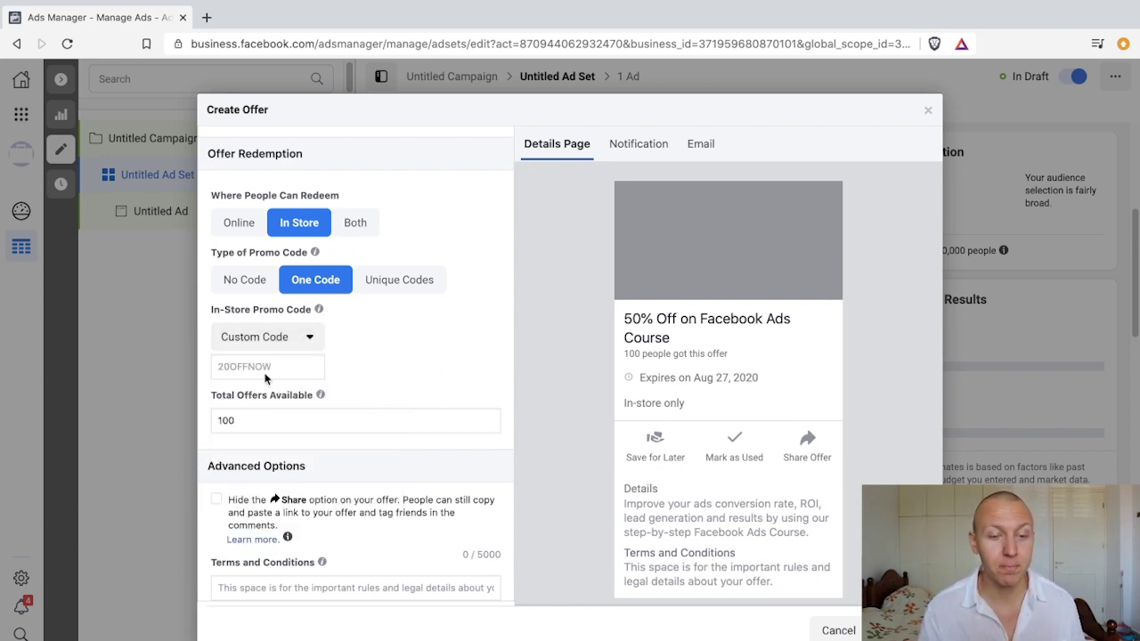
Switch the in-store promo code type to Unique Codes and review the CSV template and upload instructions.
left_click(397, 283)
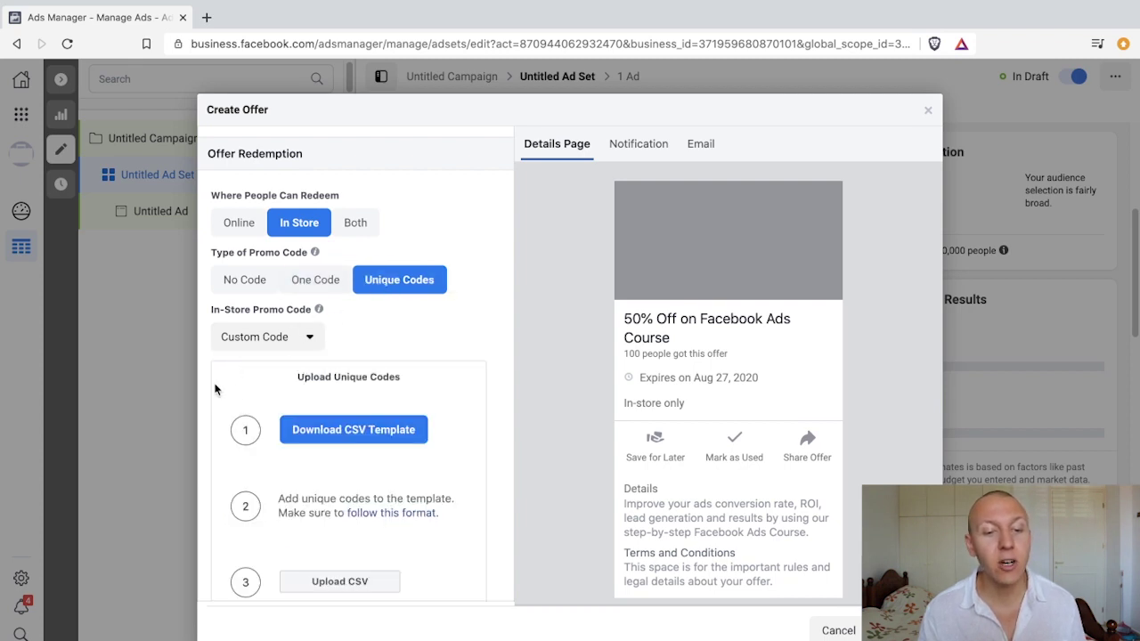
scroll(216, 388, "down", 1)
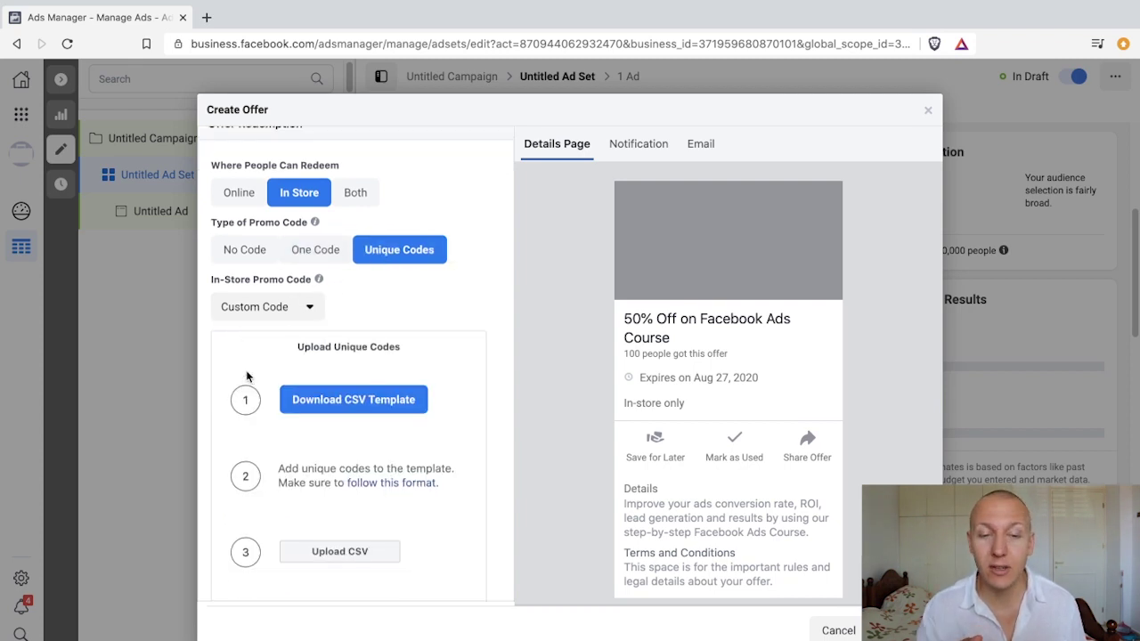
scroll(247, 376, "down", 5)
scroll(348, 318, "up", 2)
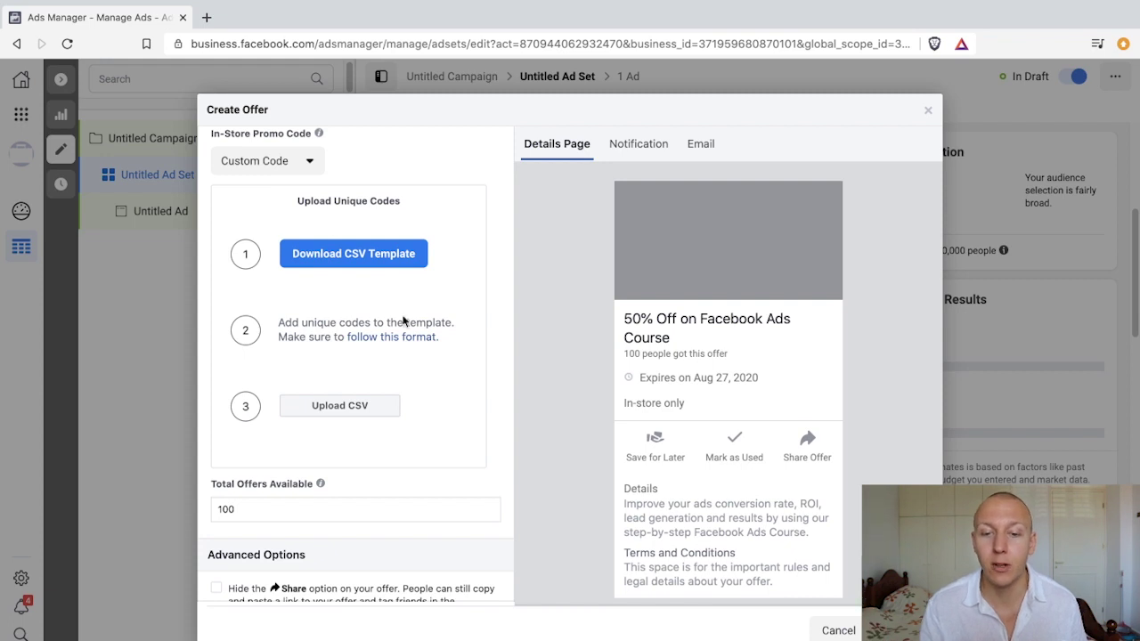
scroll(399, 361, "up", 1)
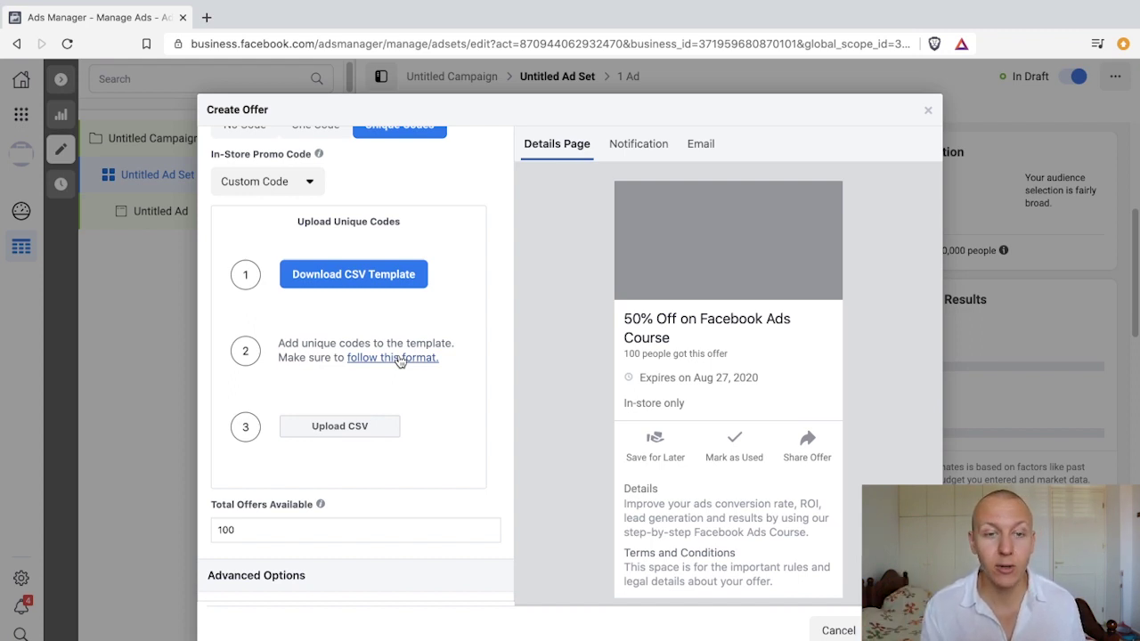
scroll(374, 347, "up", 3)
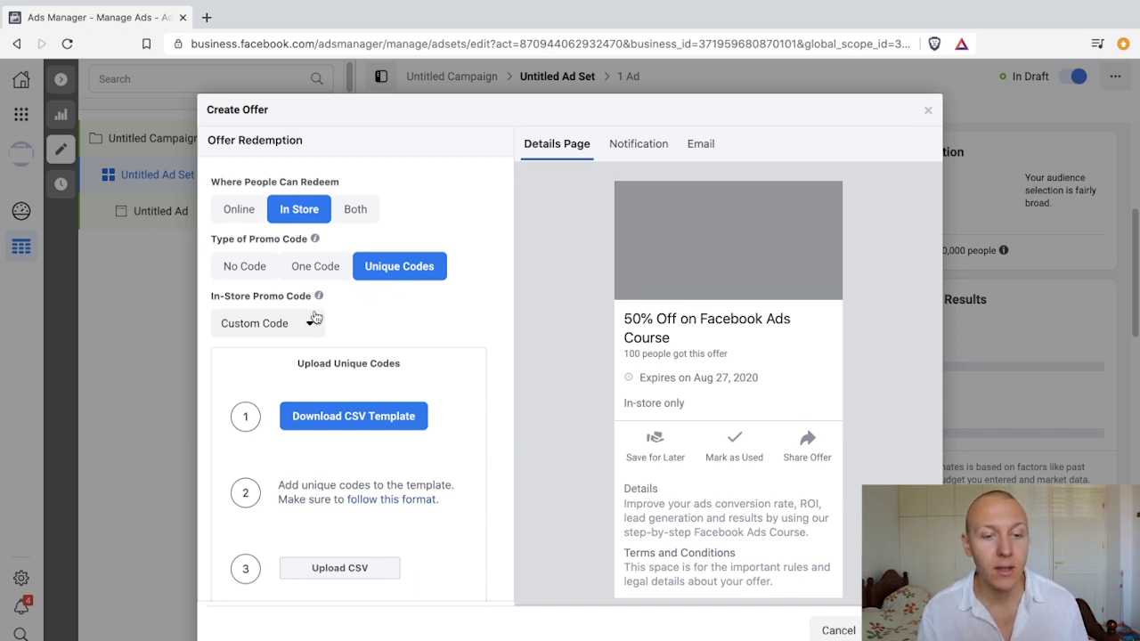
Make the offer redeemable Both online and in store, with the promo code type set to One Code.
left_click(355, 210)
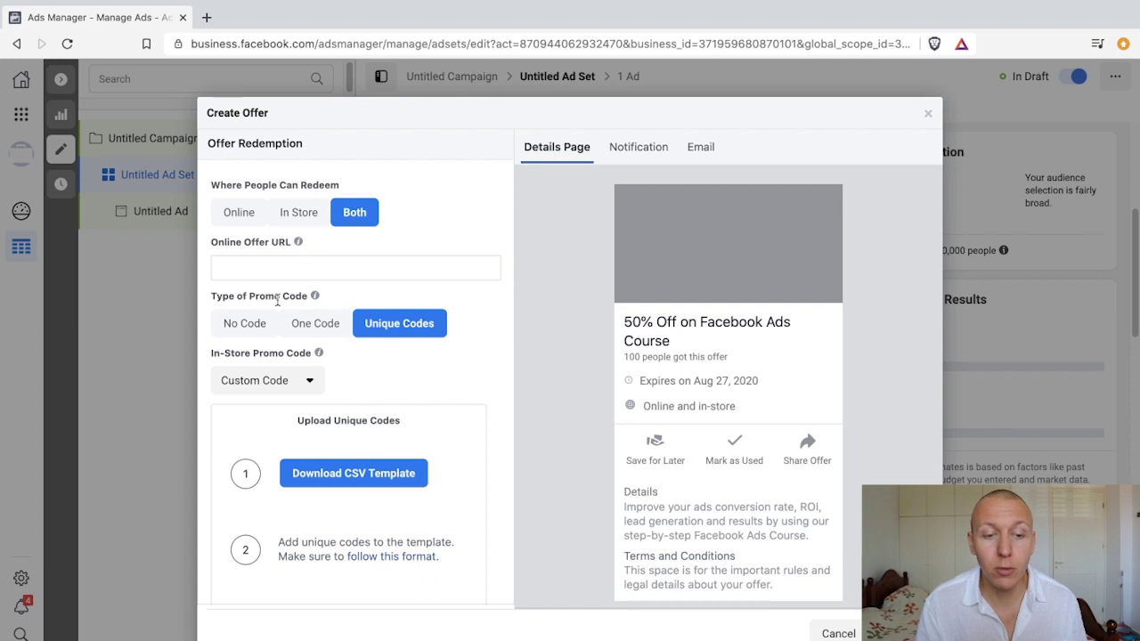
left_click(239, 323)
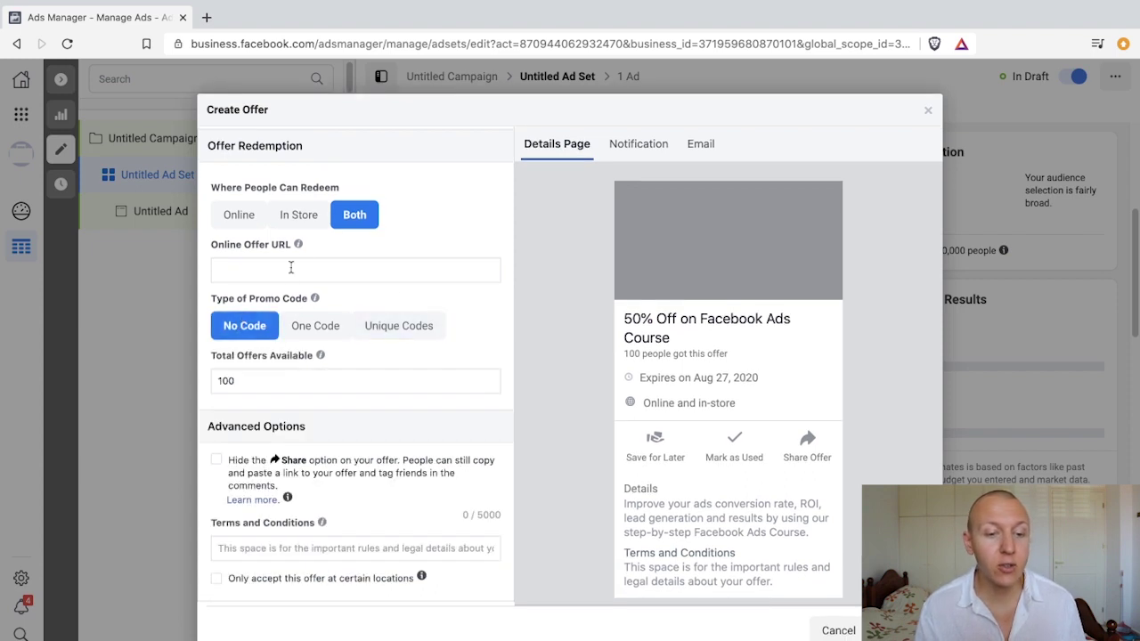
left_click(297, 327)
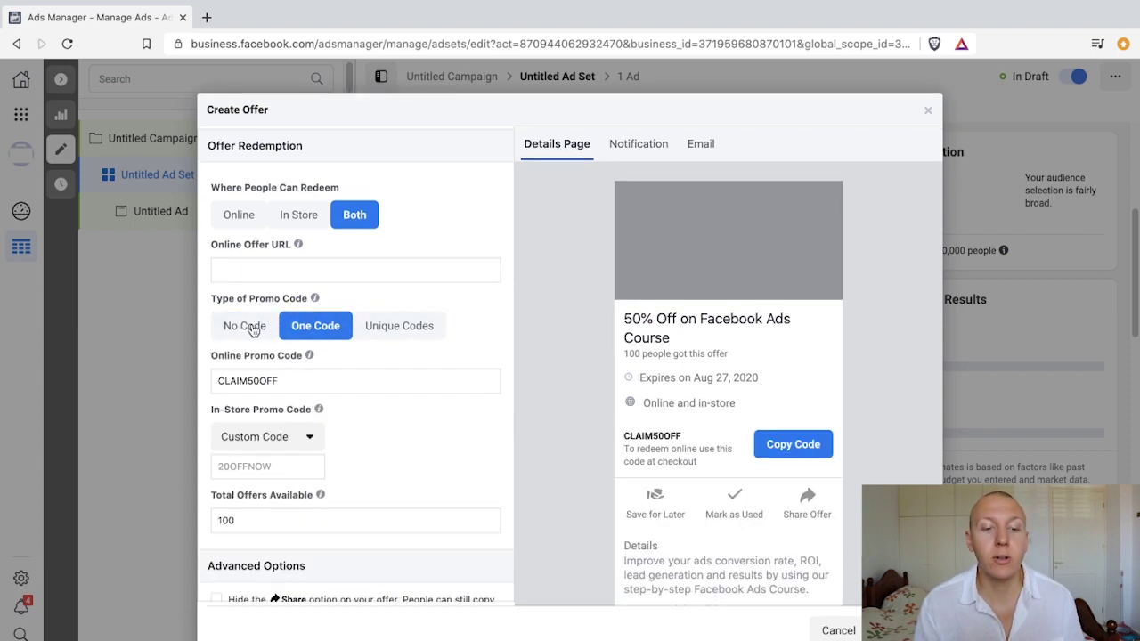
Set the promo code type to No Code and enter the Udemy facebook-marketing-masterclass link with couponCode=CLAIM50OFF as the online offer URL.
left_click(247, 327)
left_click(279, 274)
key("ctrl+v")
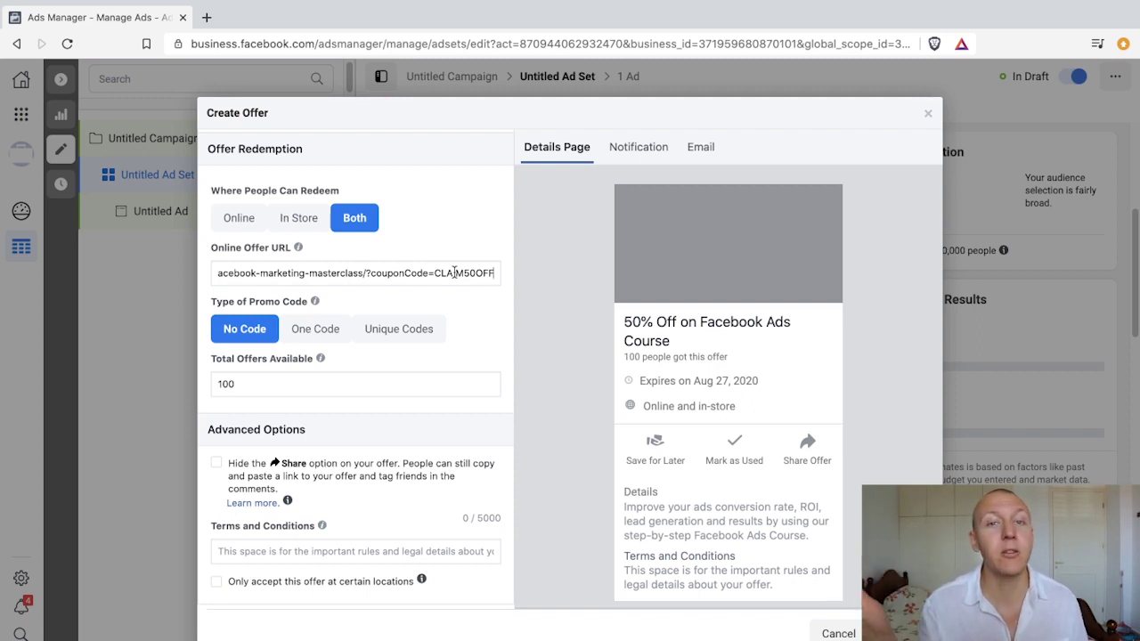
Switch the promo code type to One Code and on to Unique Codes, reviewing the CSV upload section.
left_click(316, 331)
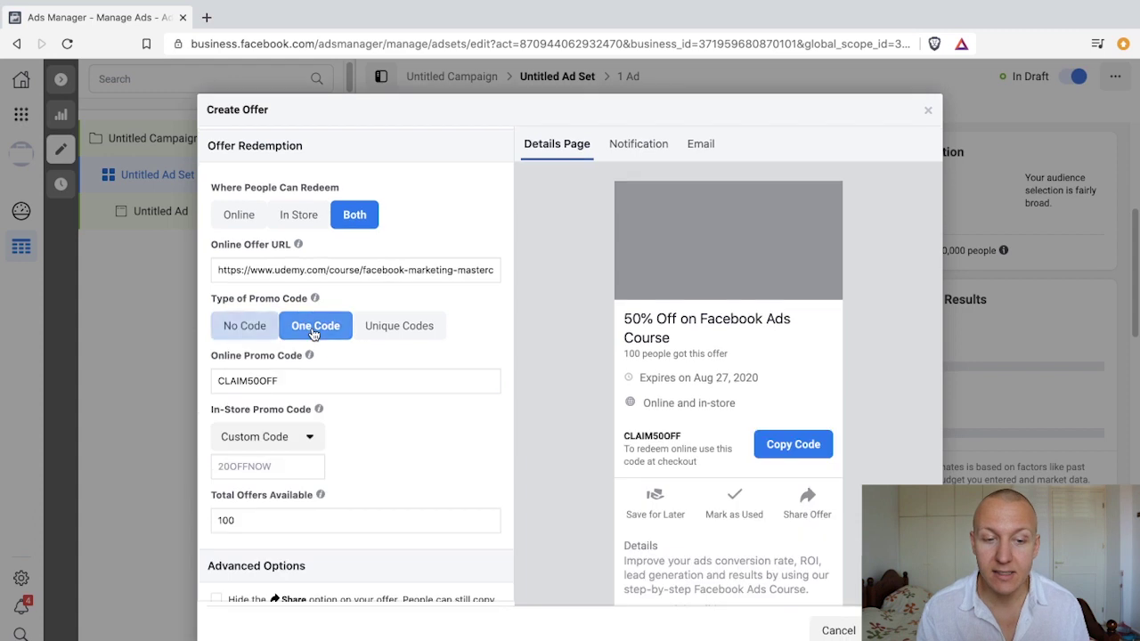
left_click(401, 328)
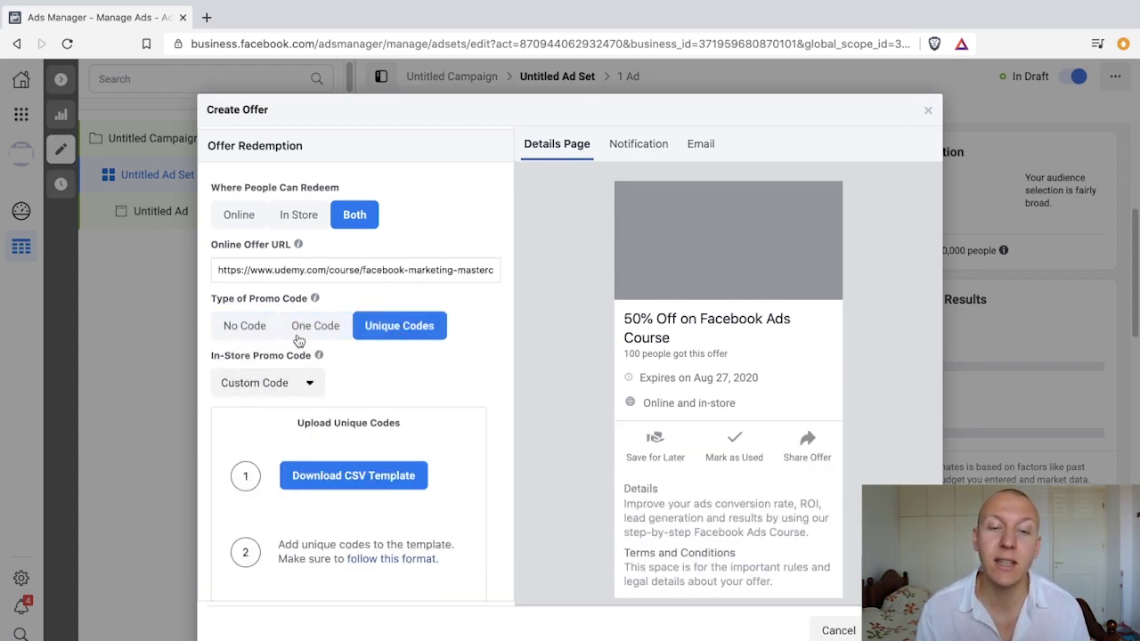
scroll(321, 258, "down", 3)
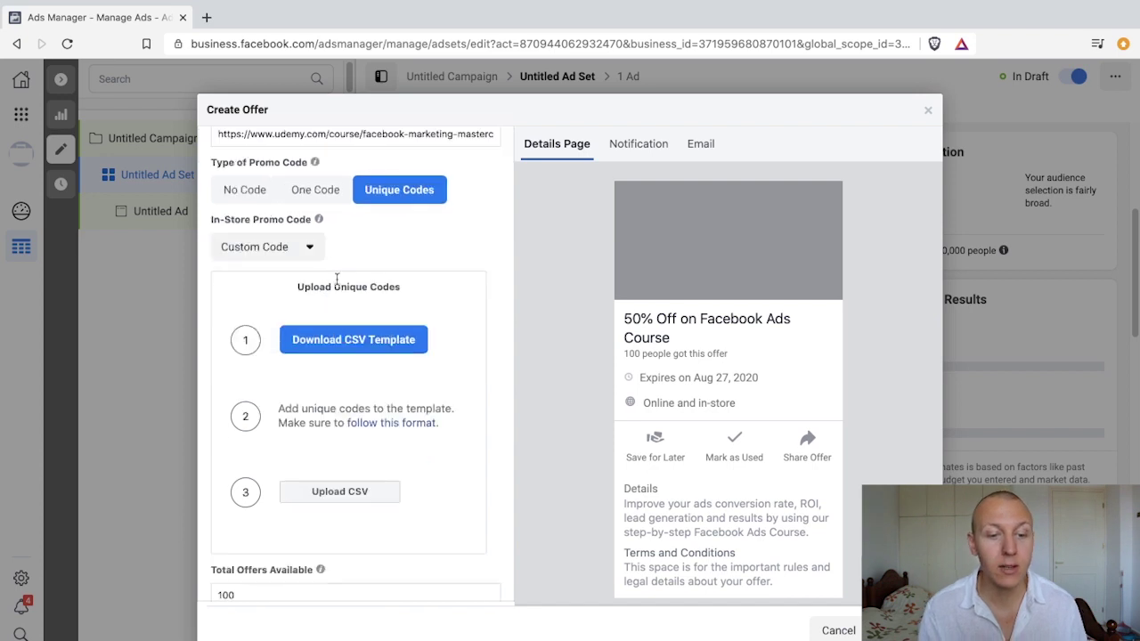
scroll(334, 284, "up", 3)
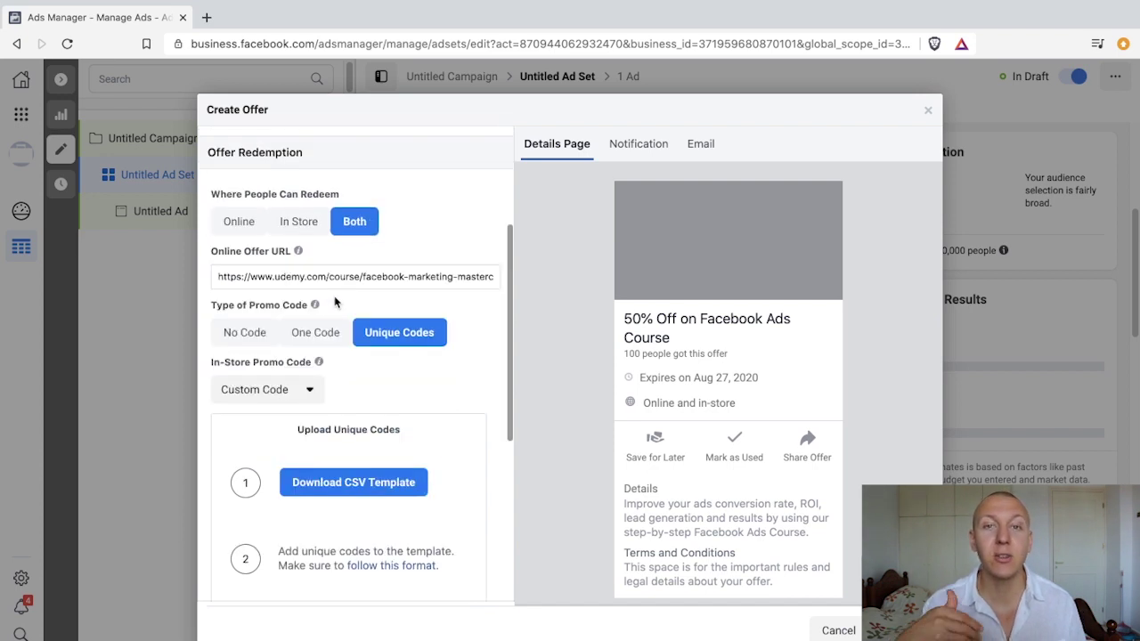
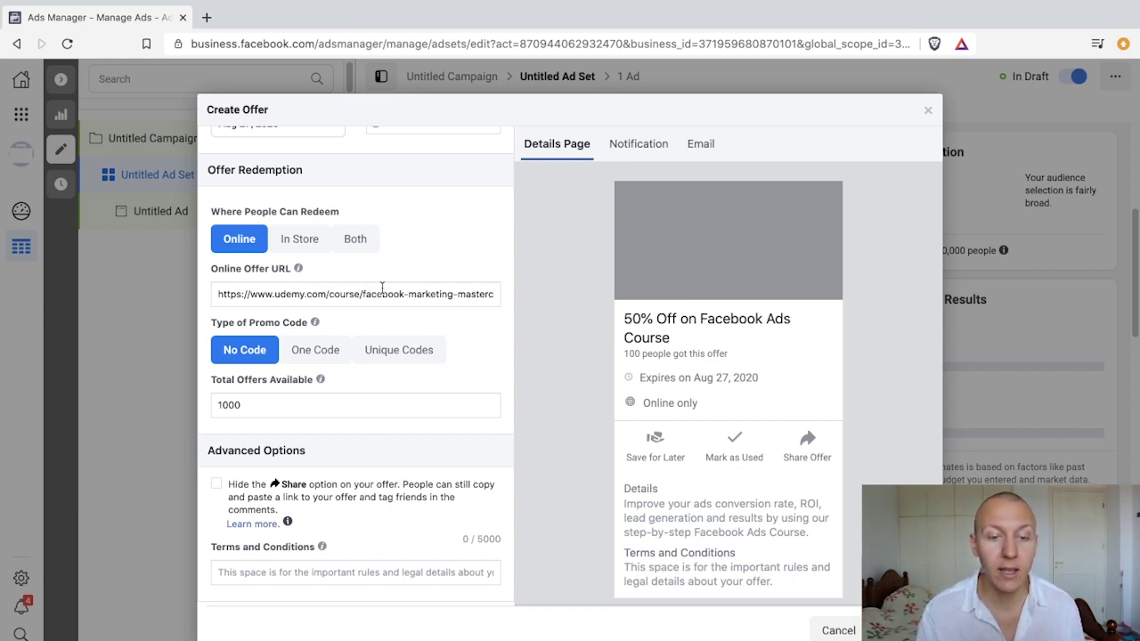
Examine the online offer URL and the total number of offers available in the redemption settings.
left_click_drag(385, 297, 406, 296)
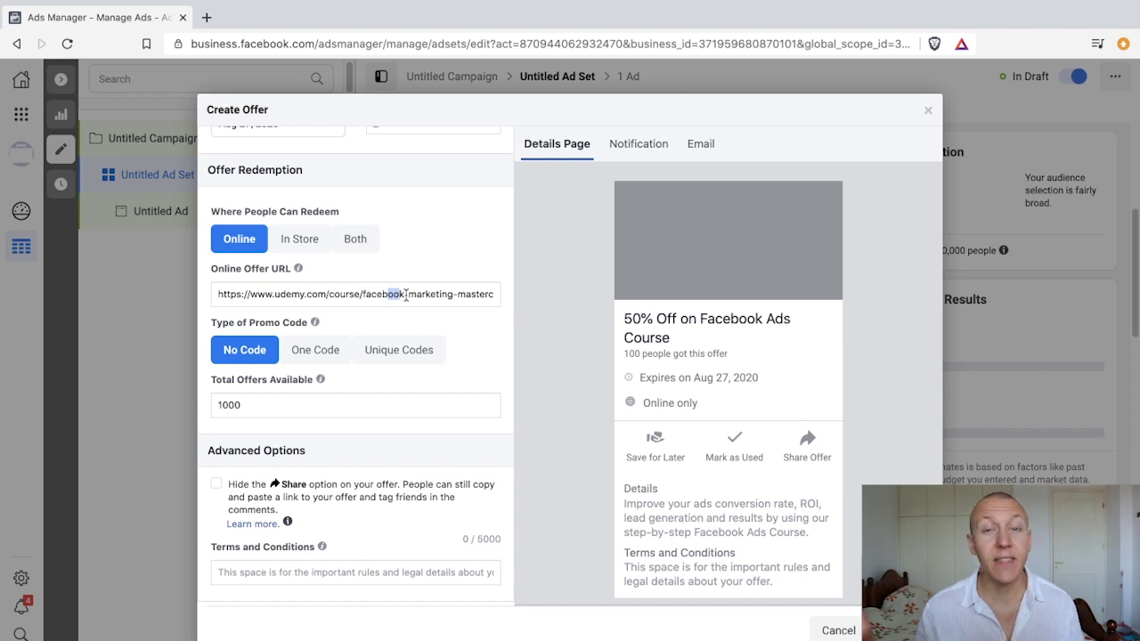
left_click(386, 406)
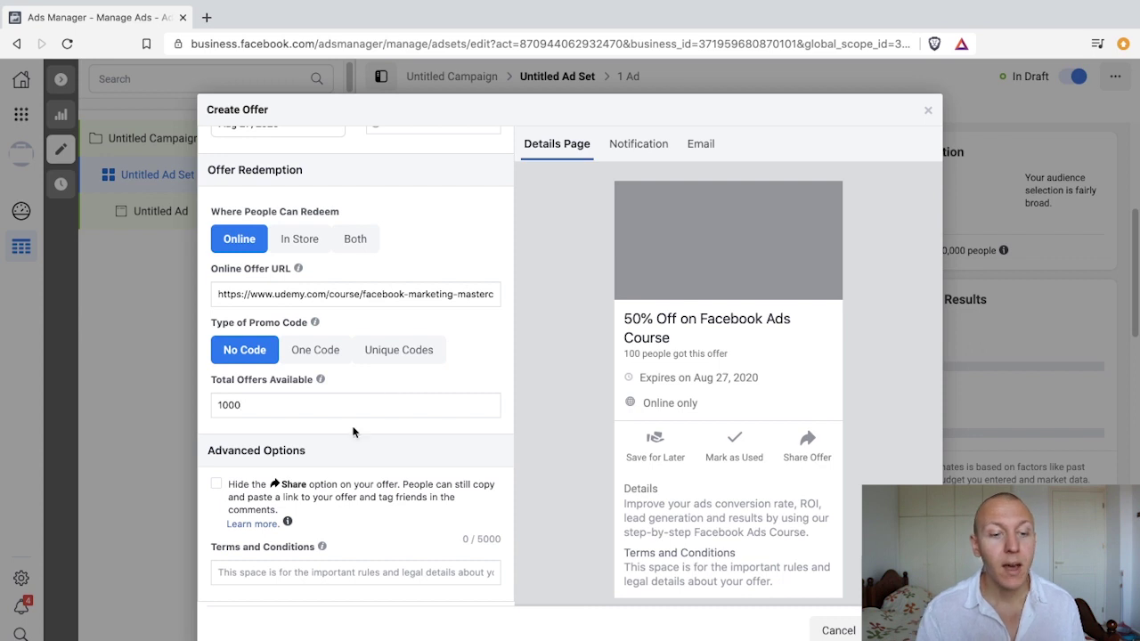
scroll(352, 437, "up", 1)
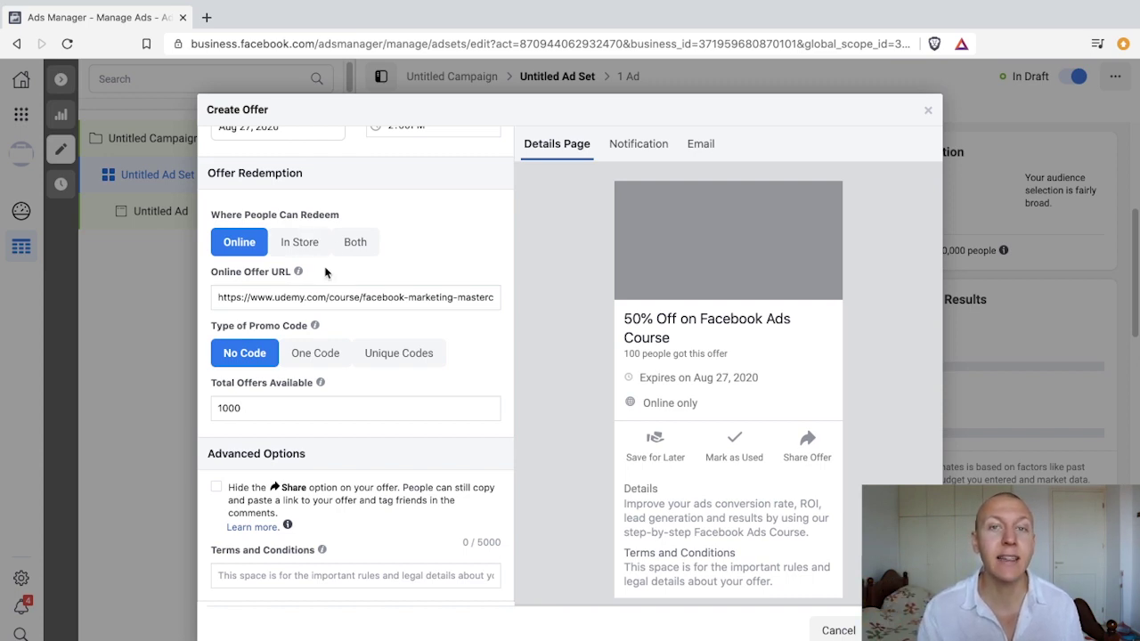
double_click(228, 407)
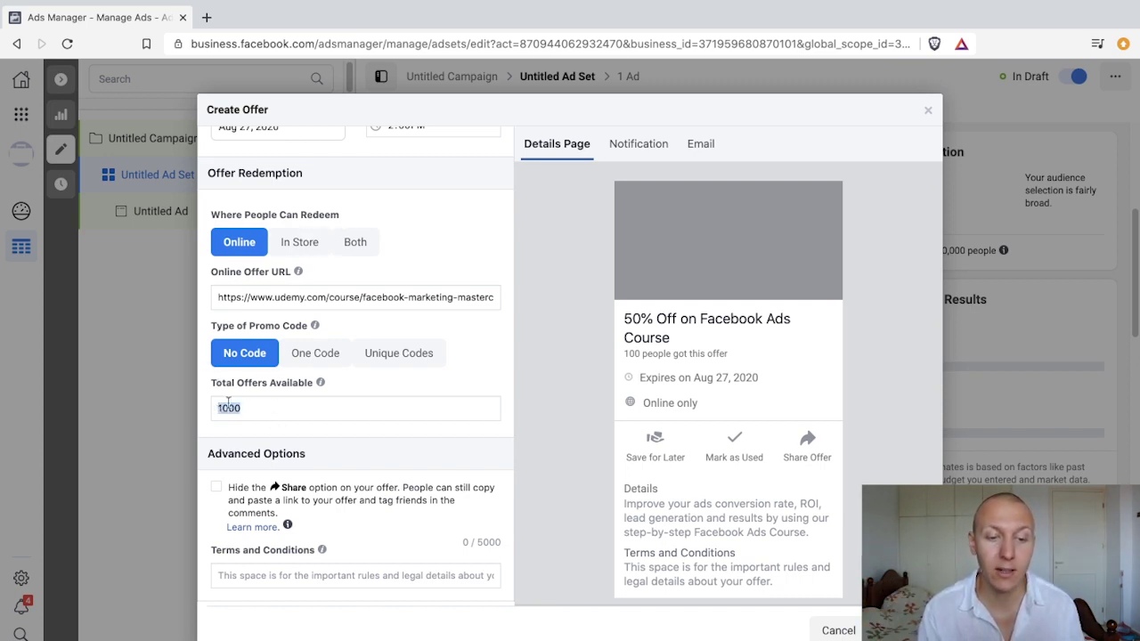
left_click(285, 410)
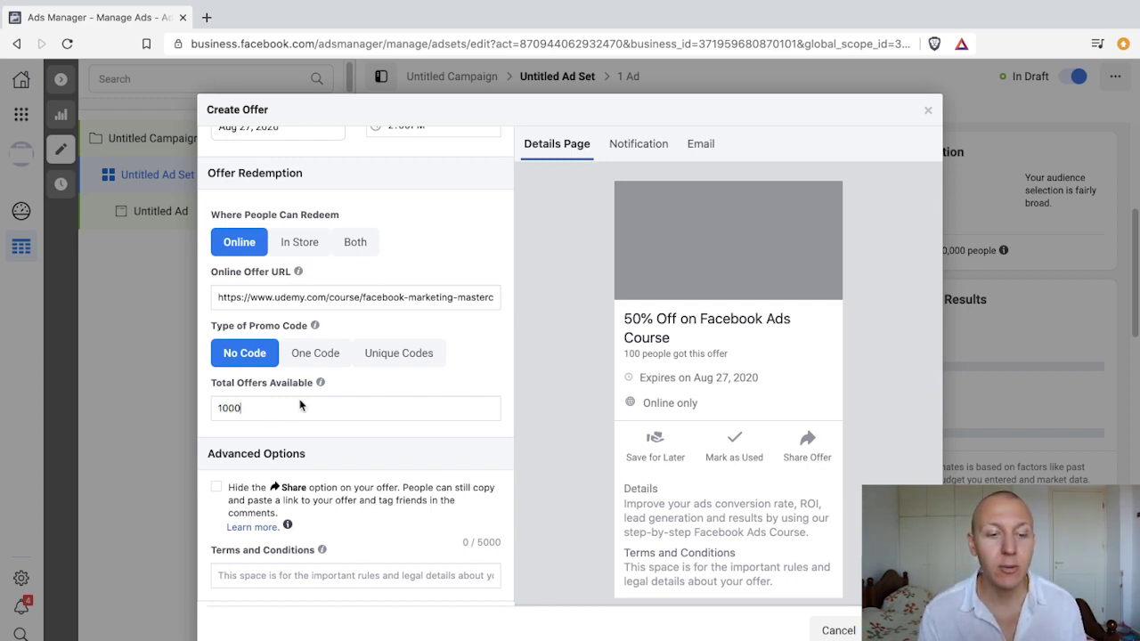
left_click_drag(279, 409, 201, 408)
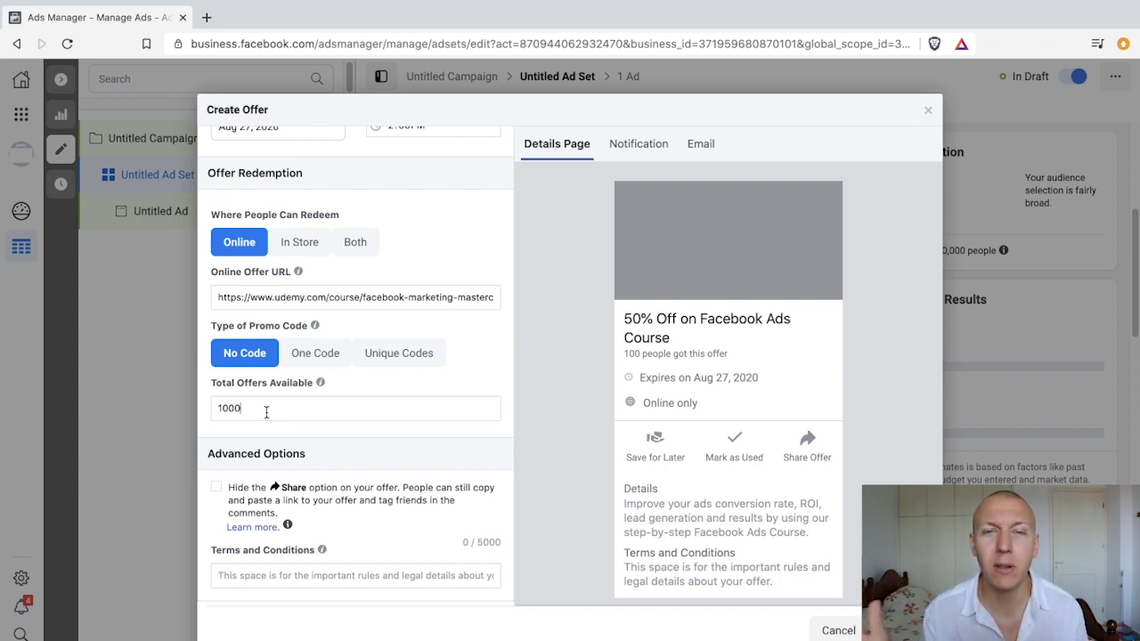
left_click_drag(273, 409, 217, 411)
double_click(269, 412)
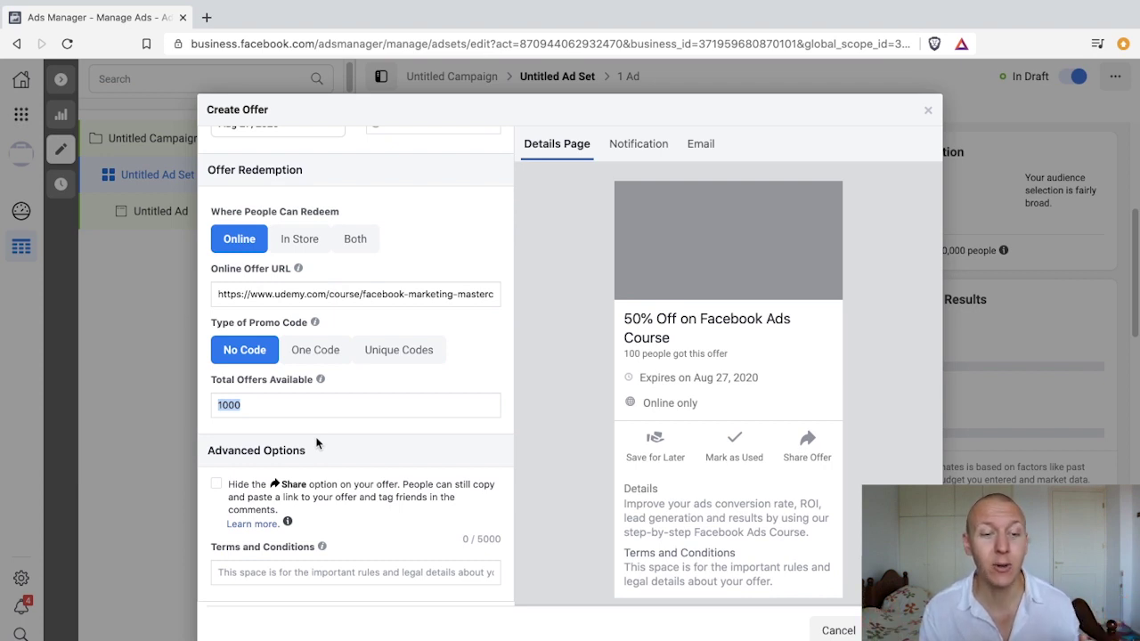
left_click(341, 432)
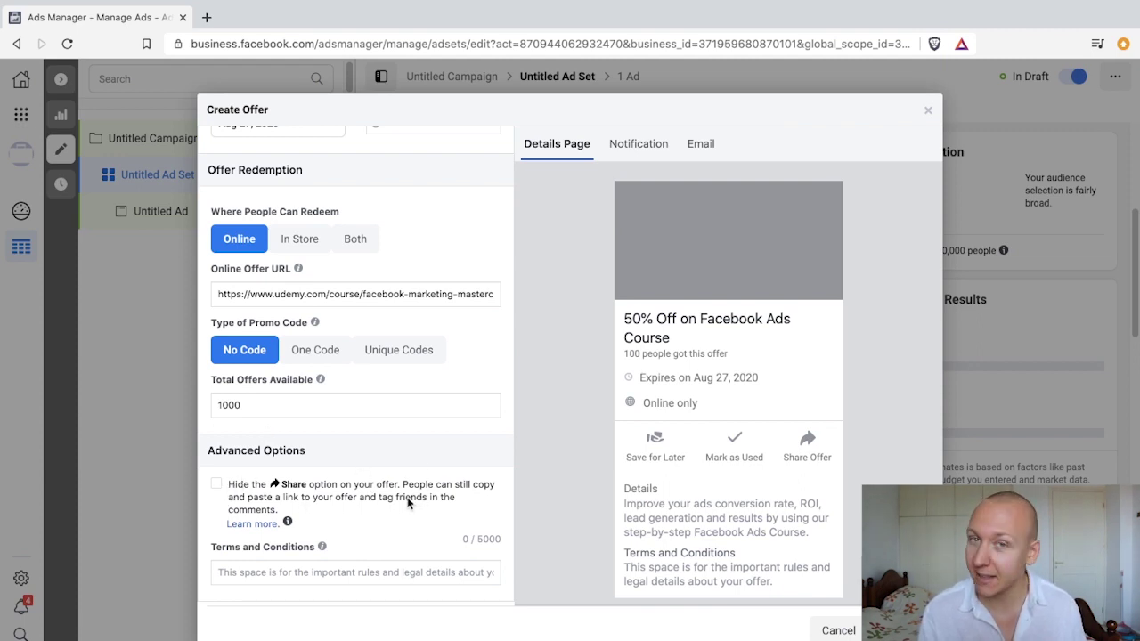
Try hiding the Share option on the offer, and restore it.
left_click(215, 485)
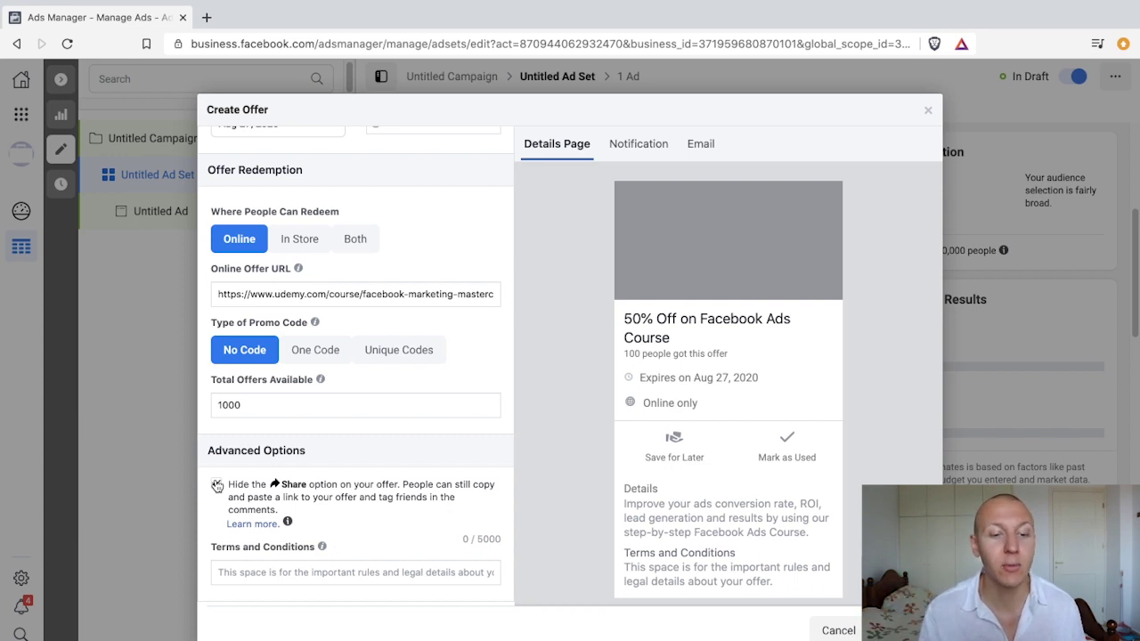
left_click(216, 485)
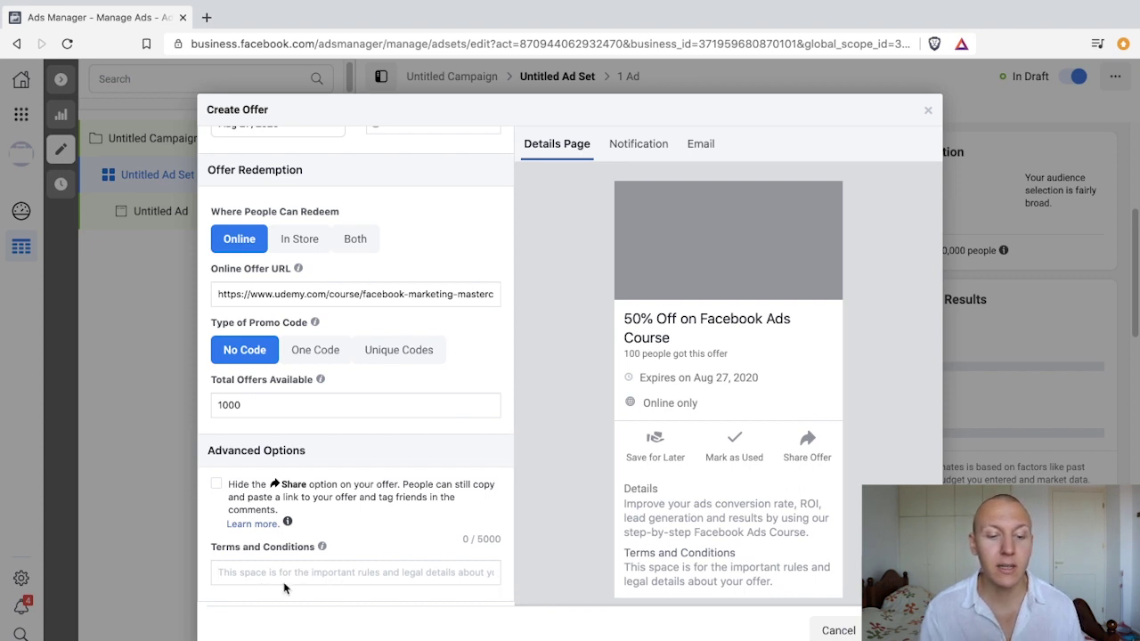
scroll(374, 374, "up", 3)
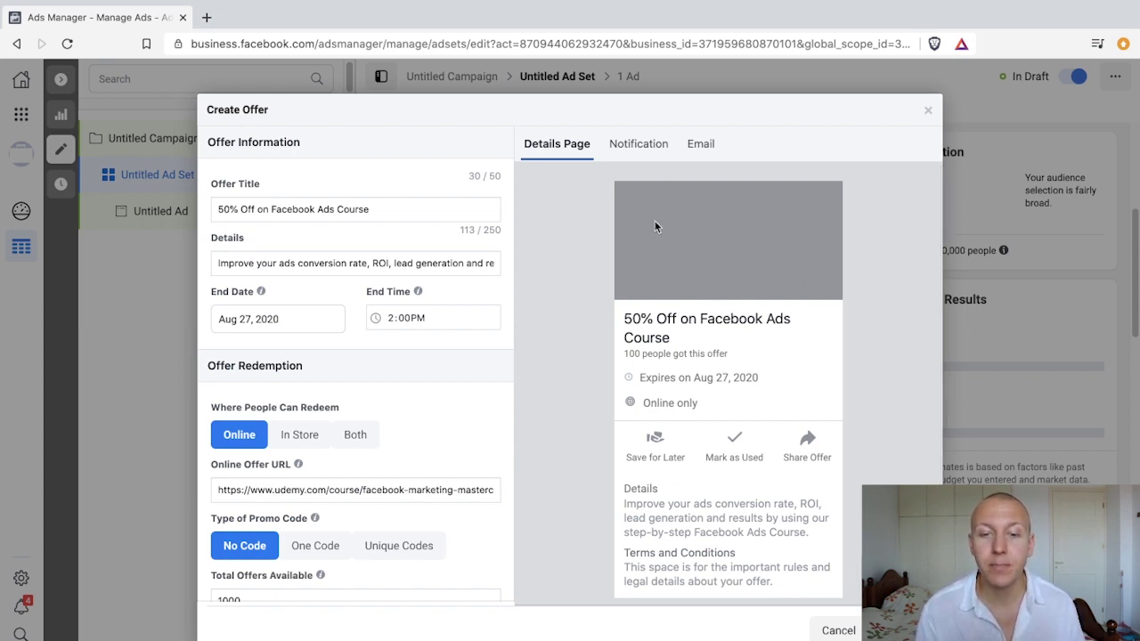
Compare the offer's details page, notification and email previews, reading the email preview through to its end.
left_click(632, 147)
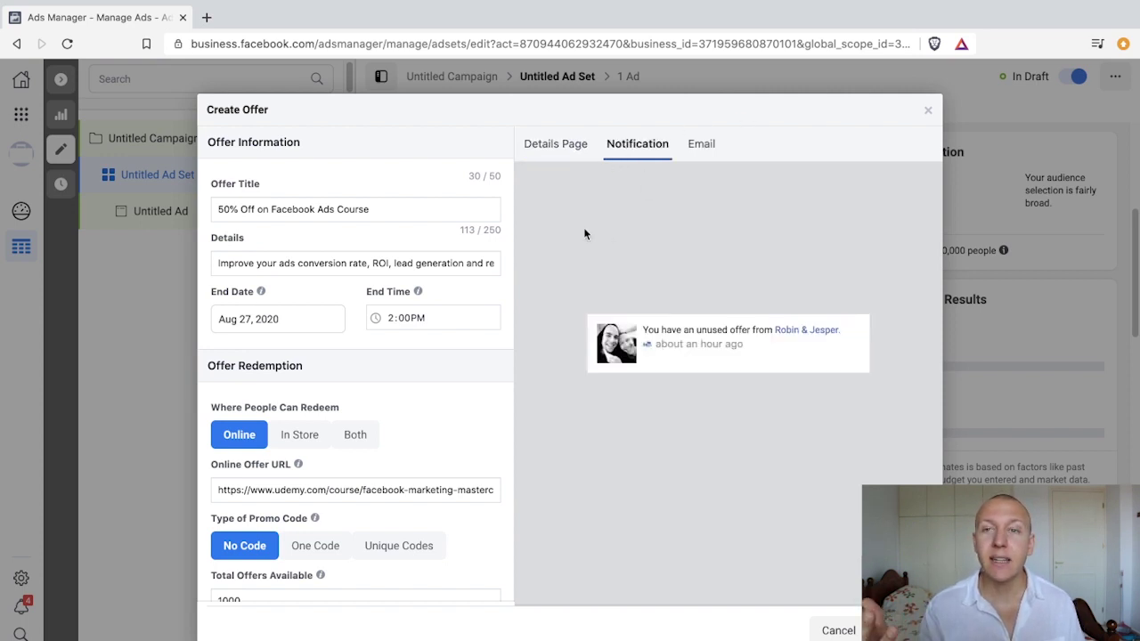
left_click(543, 142)
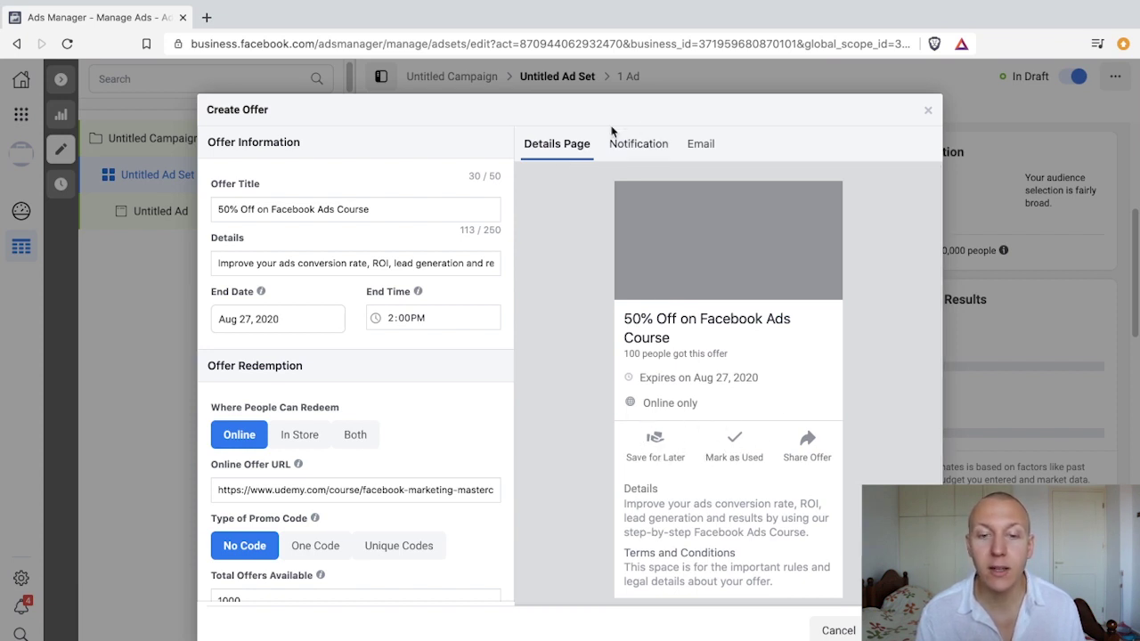
left_click(637, 145)
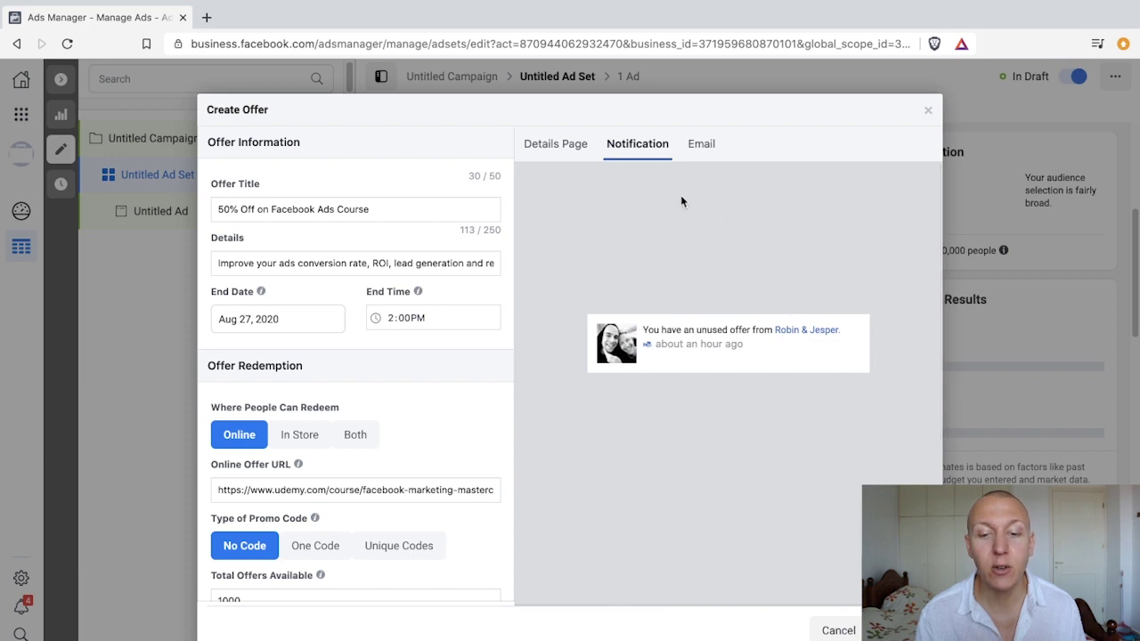
mouse_move(648, 334)
left_mouse_down()
mouse_move(841, 330)
mouse_move(648, 330)
left_mouse_up()
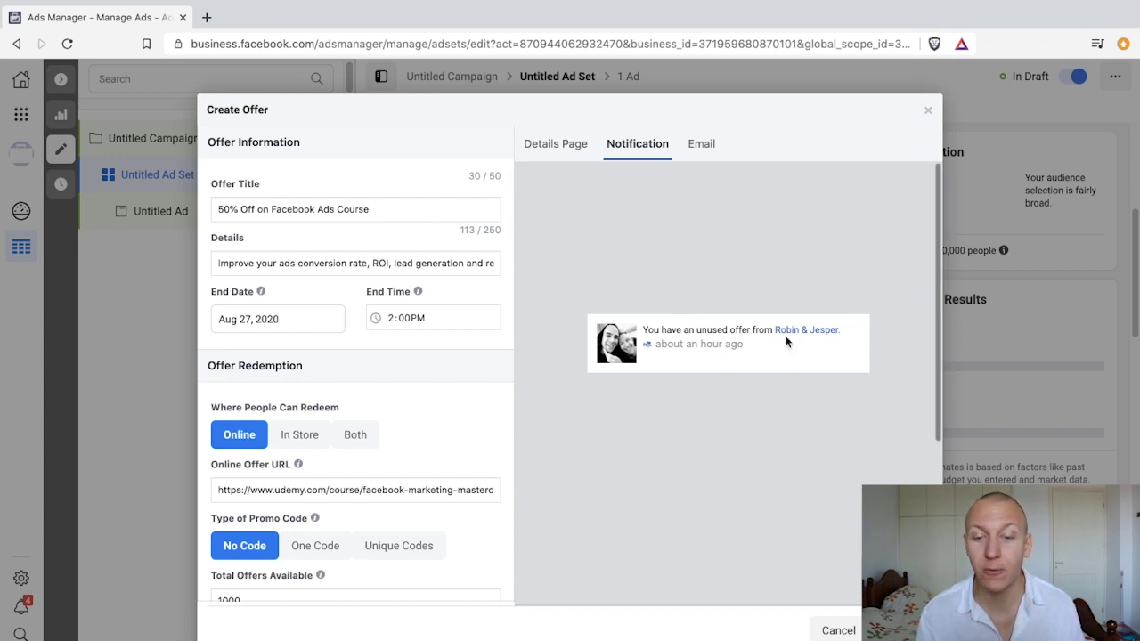
left_click(699, 145)
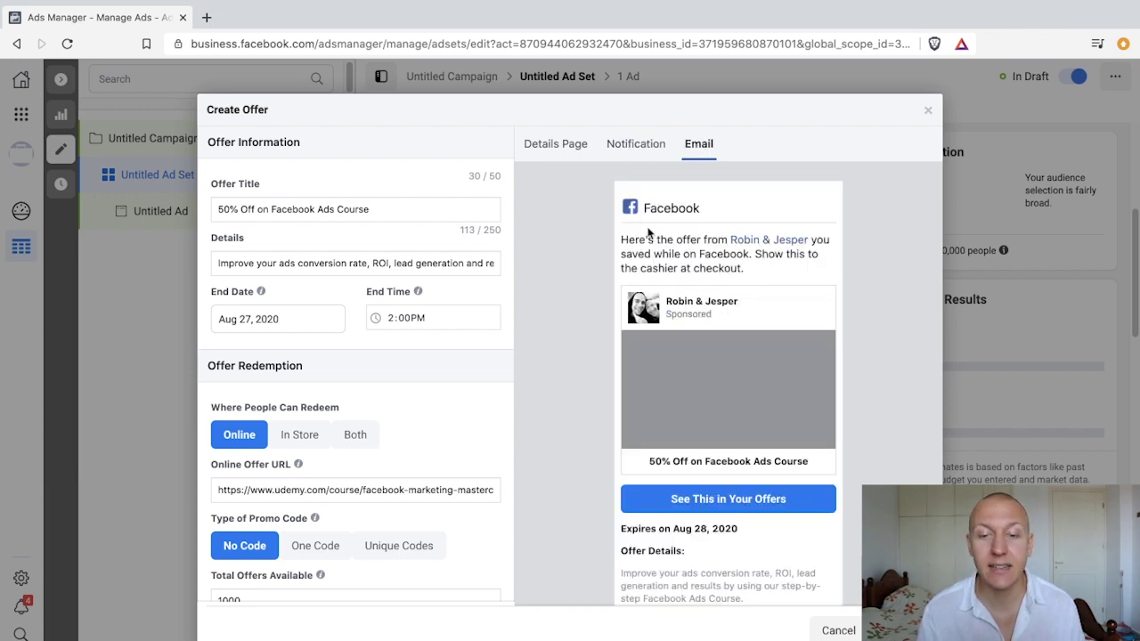
left_click_drag(621, 236, 811, 270)
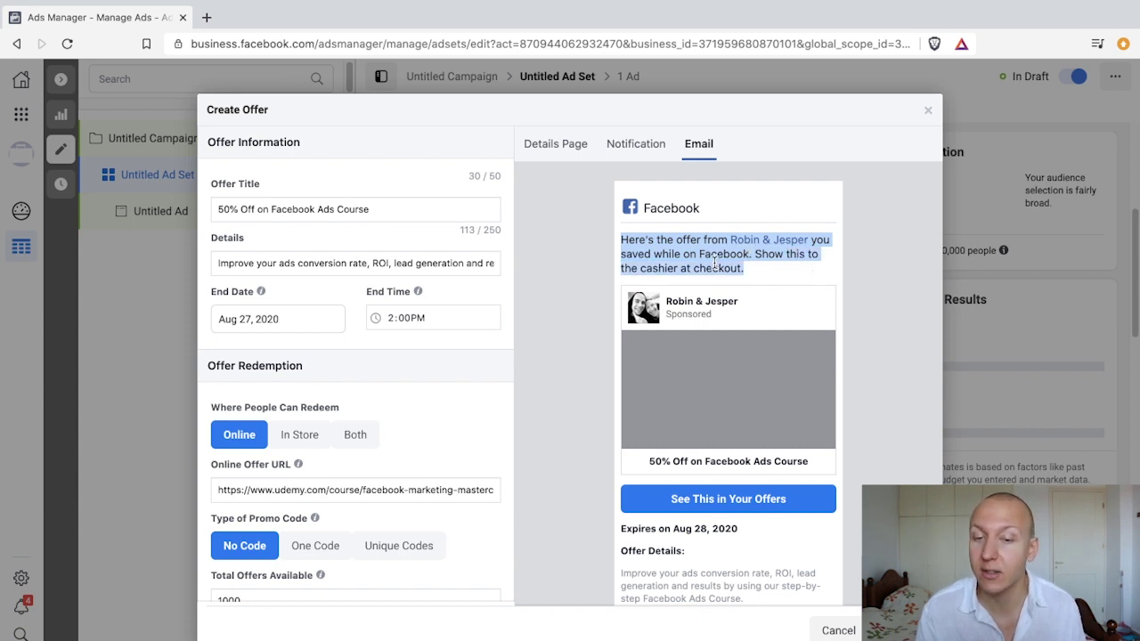
scroll(719, 258, "down", 2)
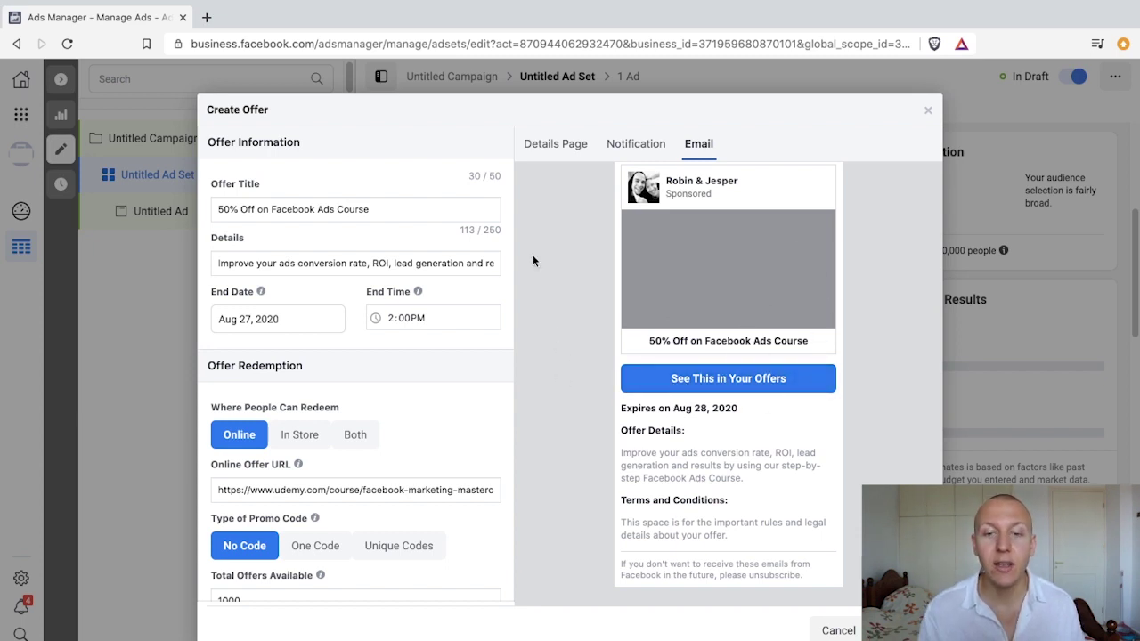
scroll(532, 267, "up", 2)
left_click(893, 234)
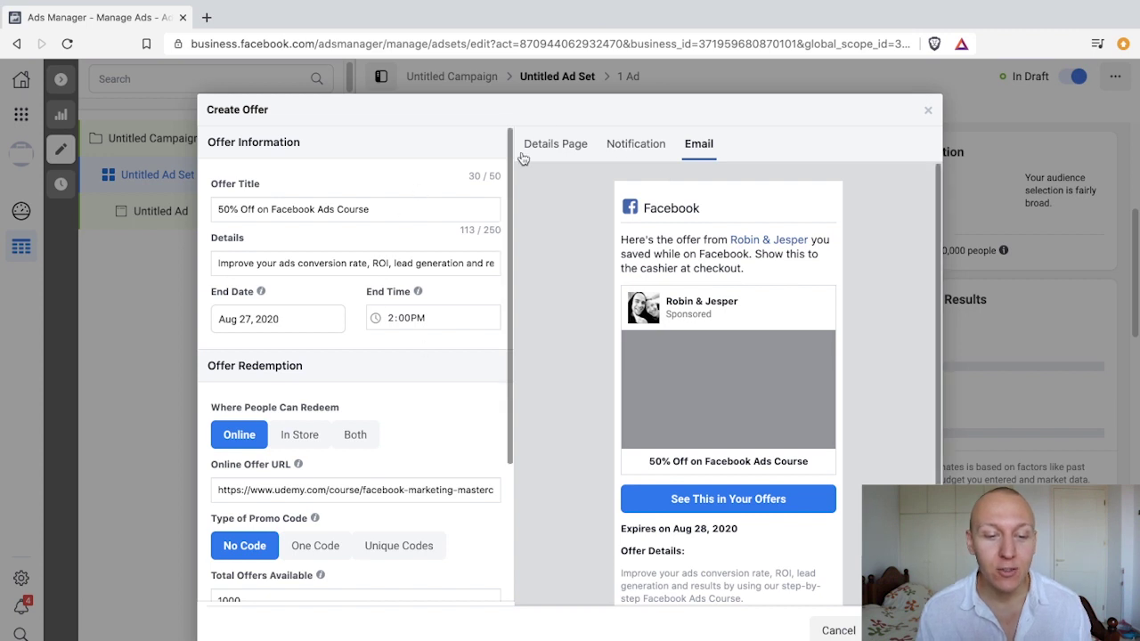
Save the offer and review the ad set's audience, placement, and optimization and delivery settings.
scroll(418, 256, "down", 3)
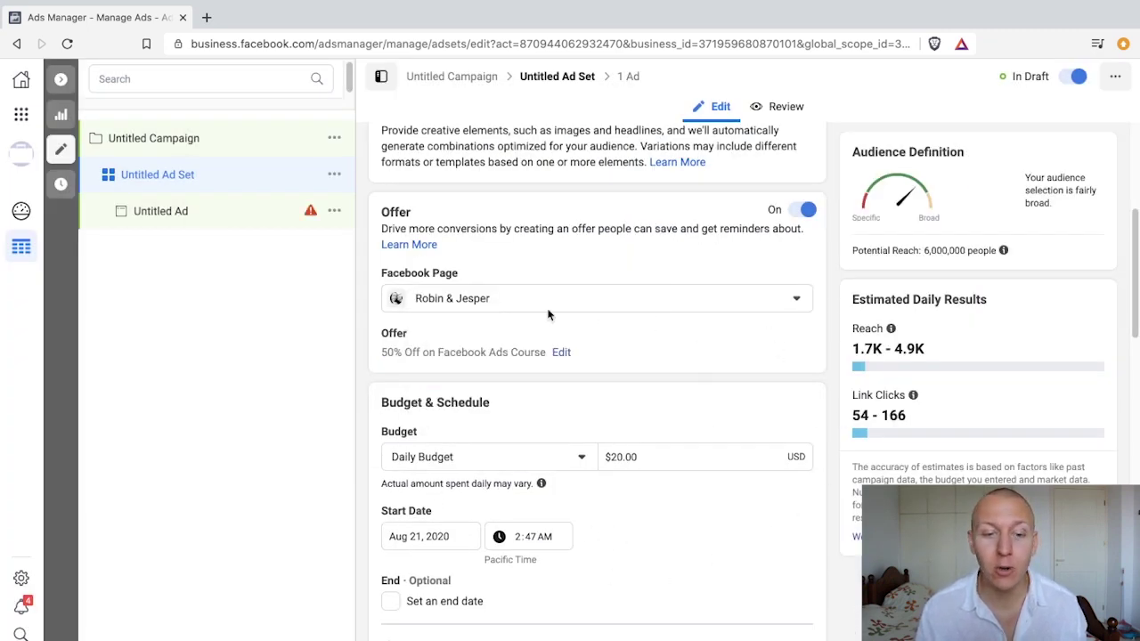
scroll(569, 496, "down", 2)
scroll(569, 496, "down", 6)
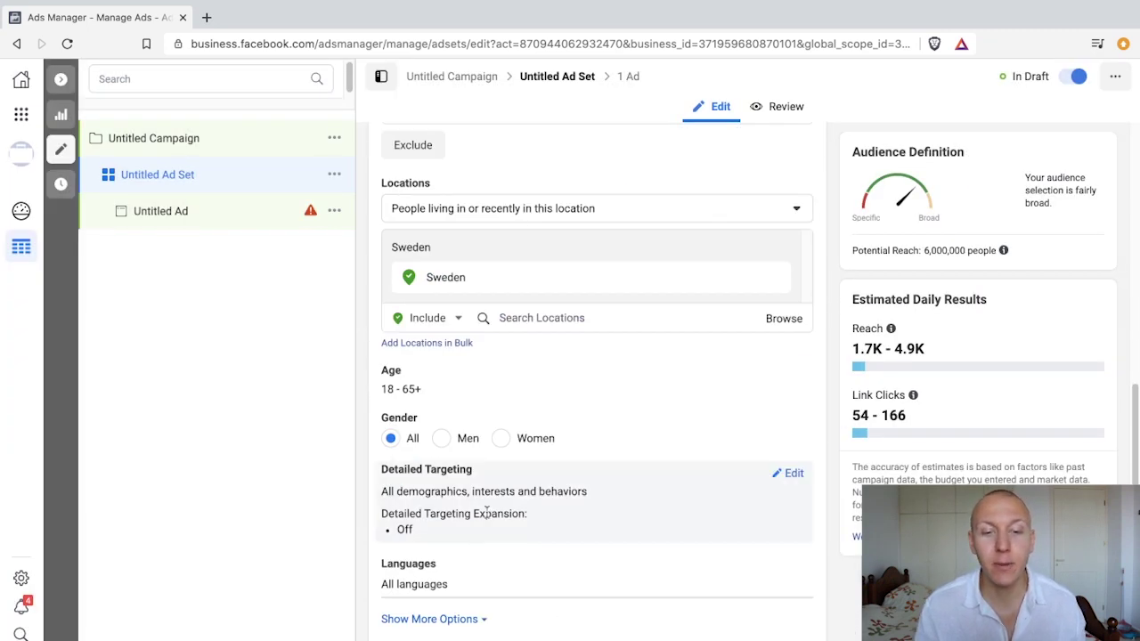
scroll(596, 207, "up", 1)
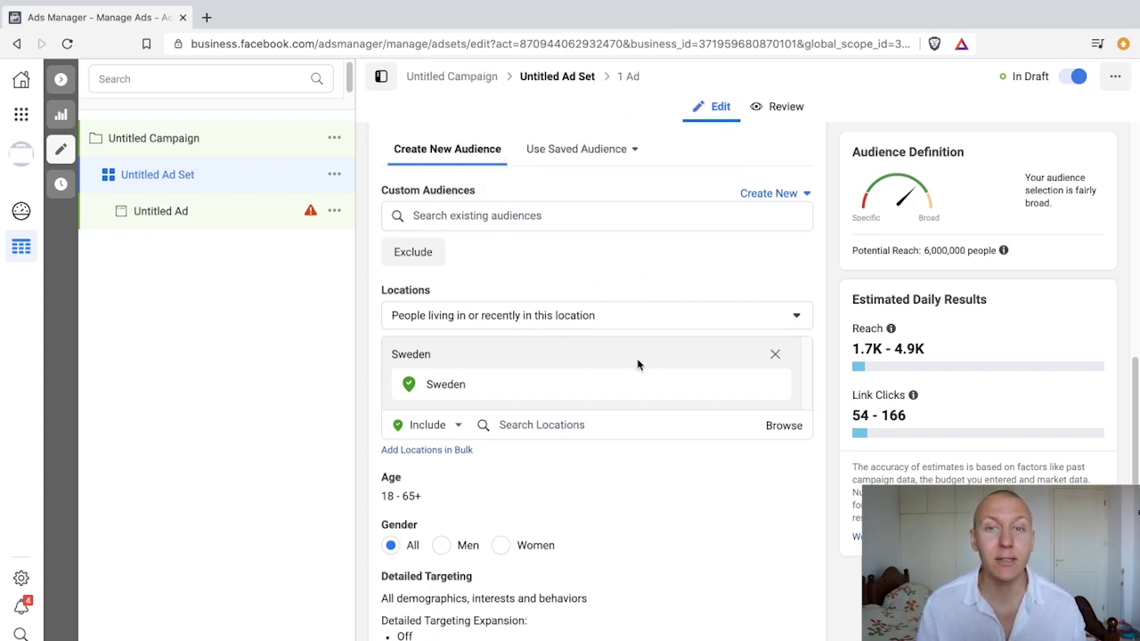
scroll(653, 400, "down", 5)
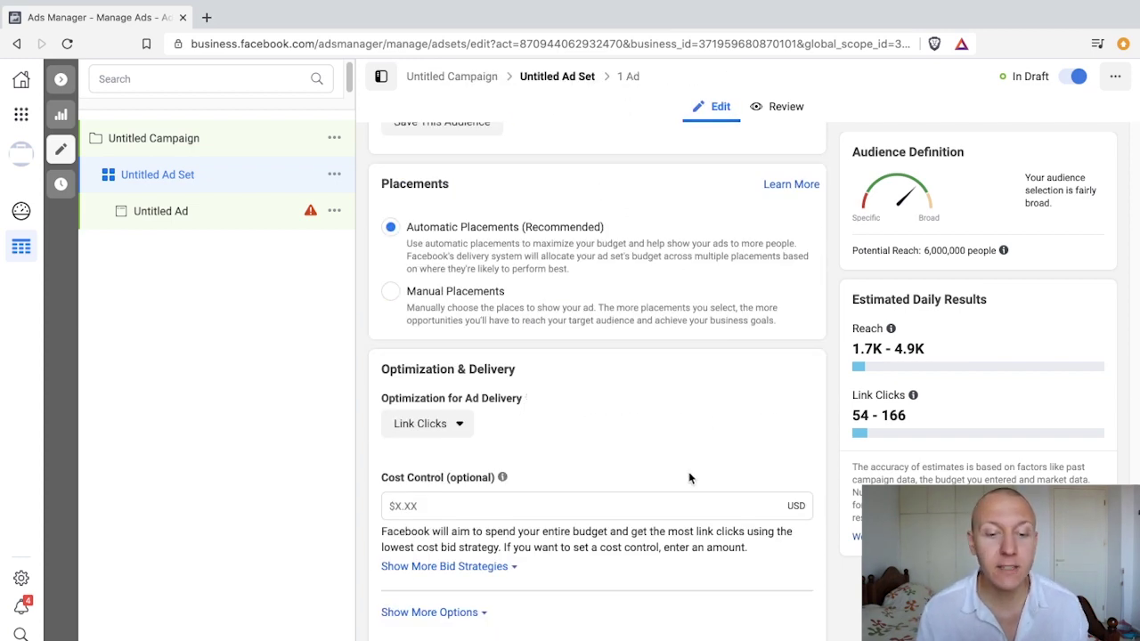
scroll(527, 317, "up", 1)
scroll(526, 318, "up", 2)
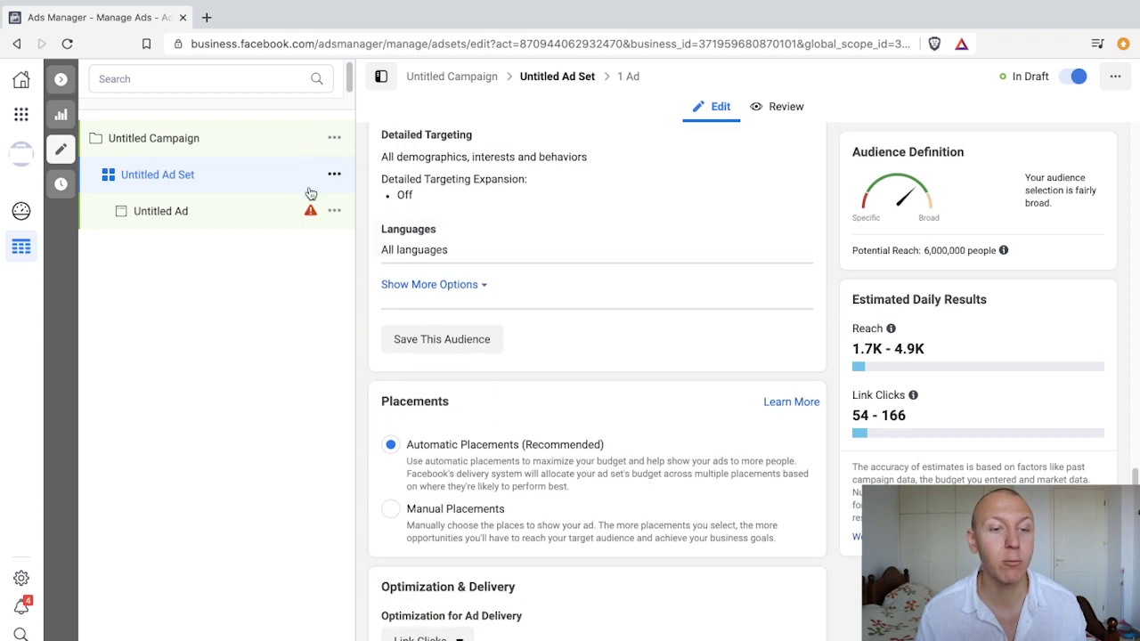
Open the untitled ad under the ad set and review its Facebook Page and single-image format setup.
left_click(165, 214)
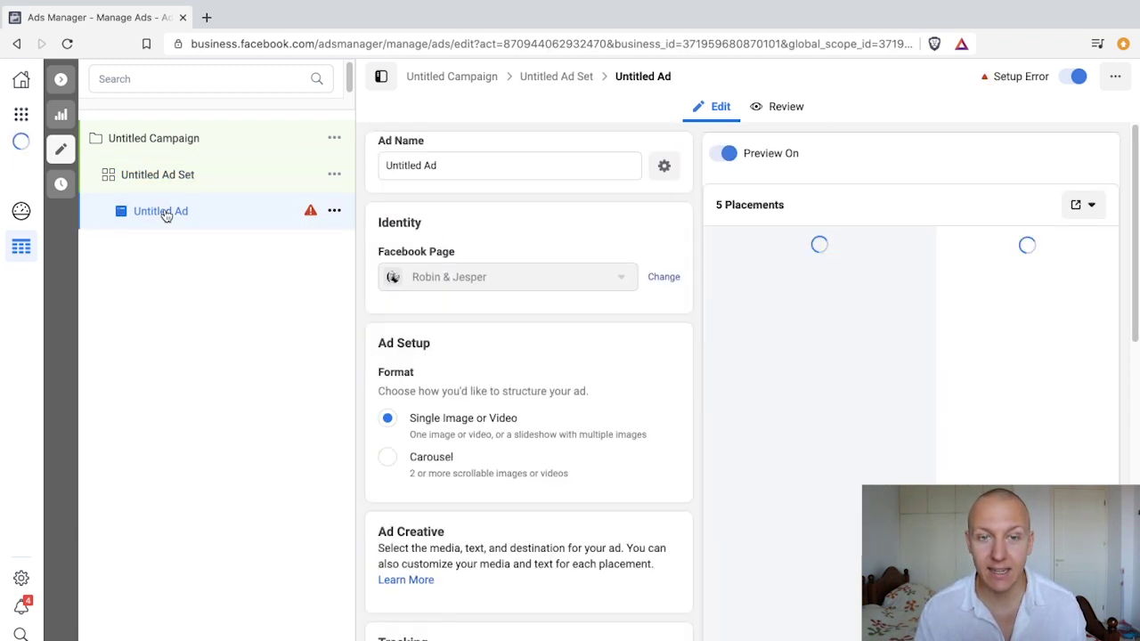
scroll(534, 330, "down", 1)
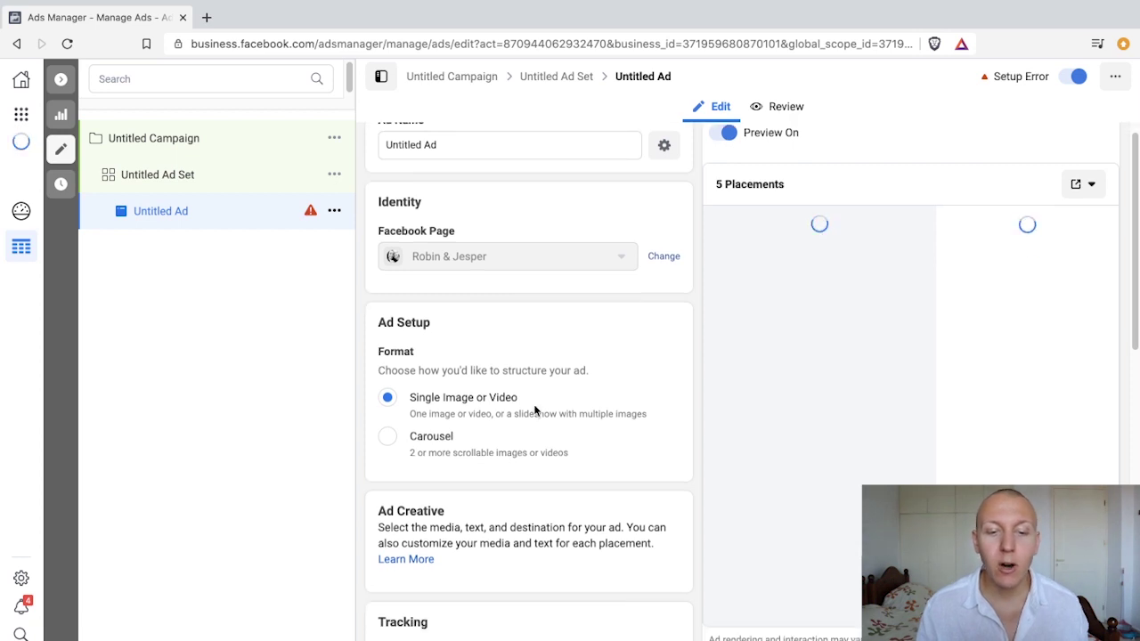
scroll(410, 397, "down", 1)
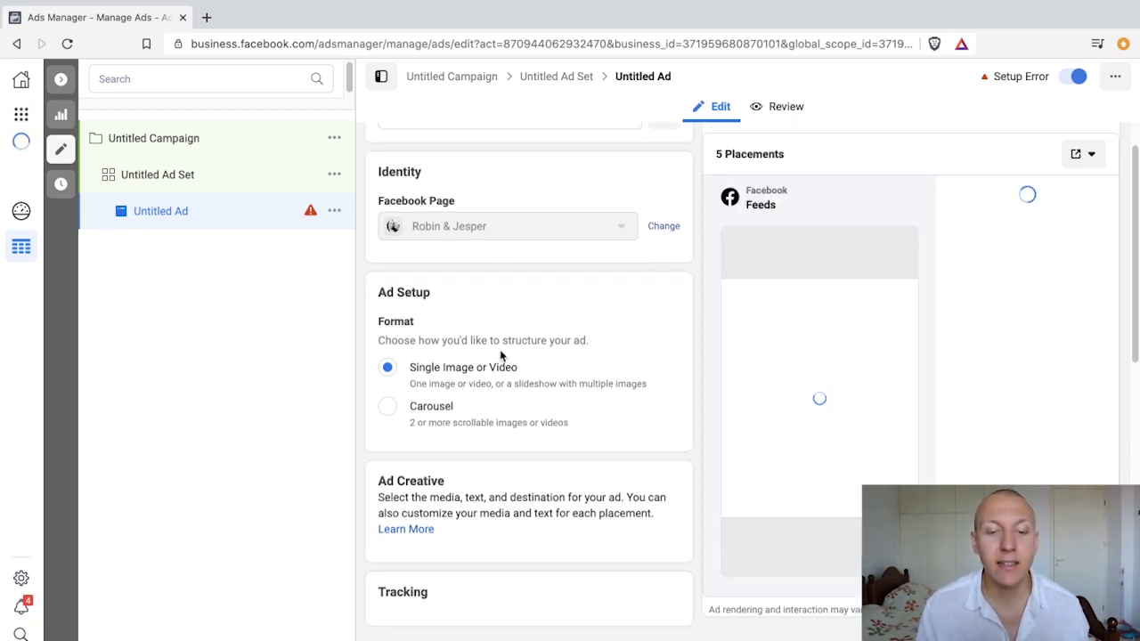
scroll(490, 396, "down", 3)
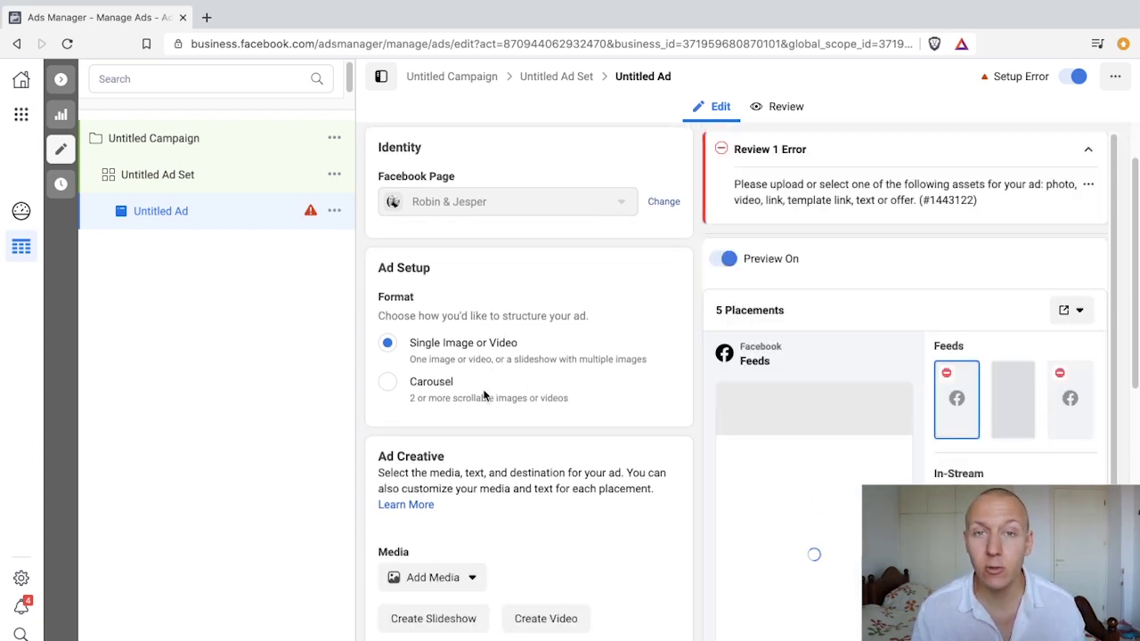
Add an image to the ad creative from the stock photos, searching for "course" and choosing the first photo of a man at a laptop.
left_click(426, 442)
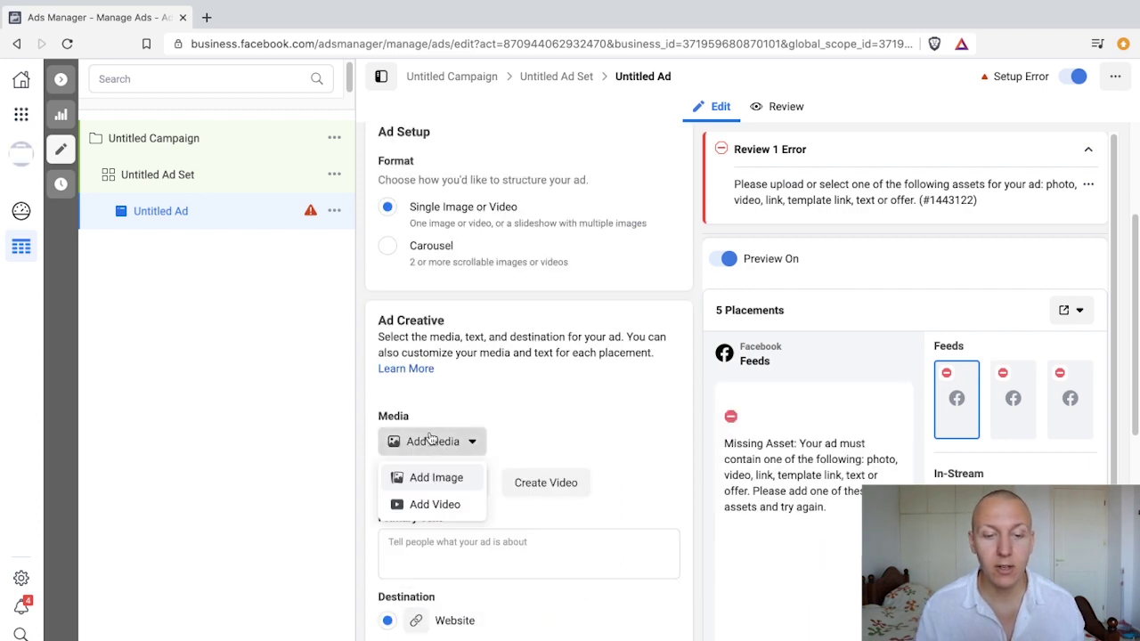
left_click(437, 477)
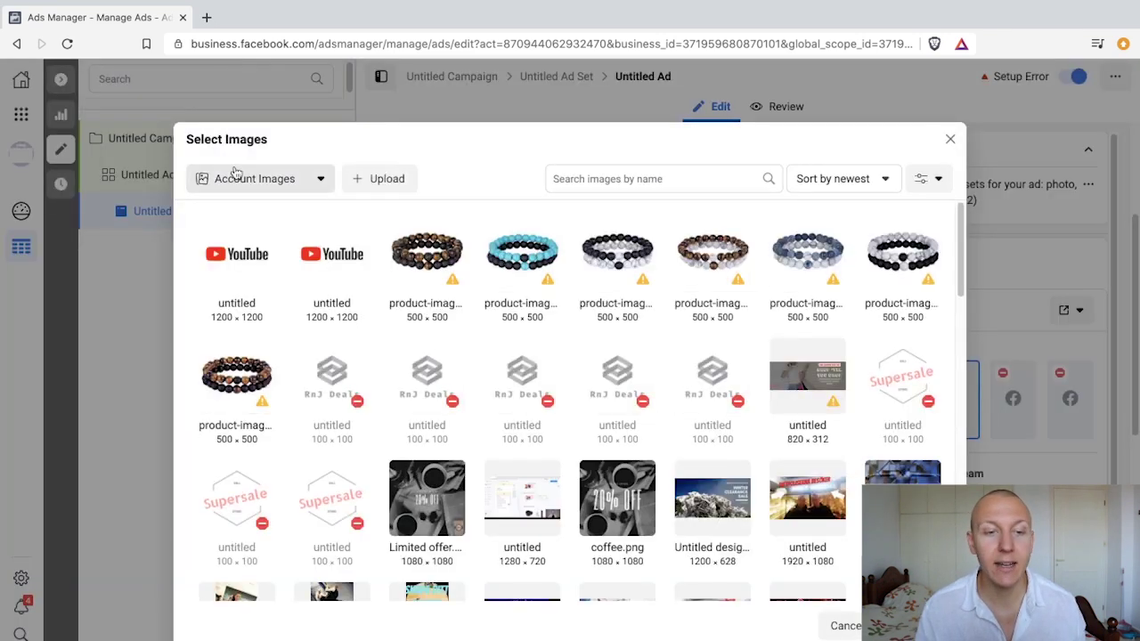
left_click(311, 183)
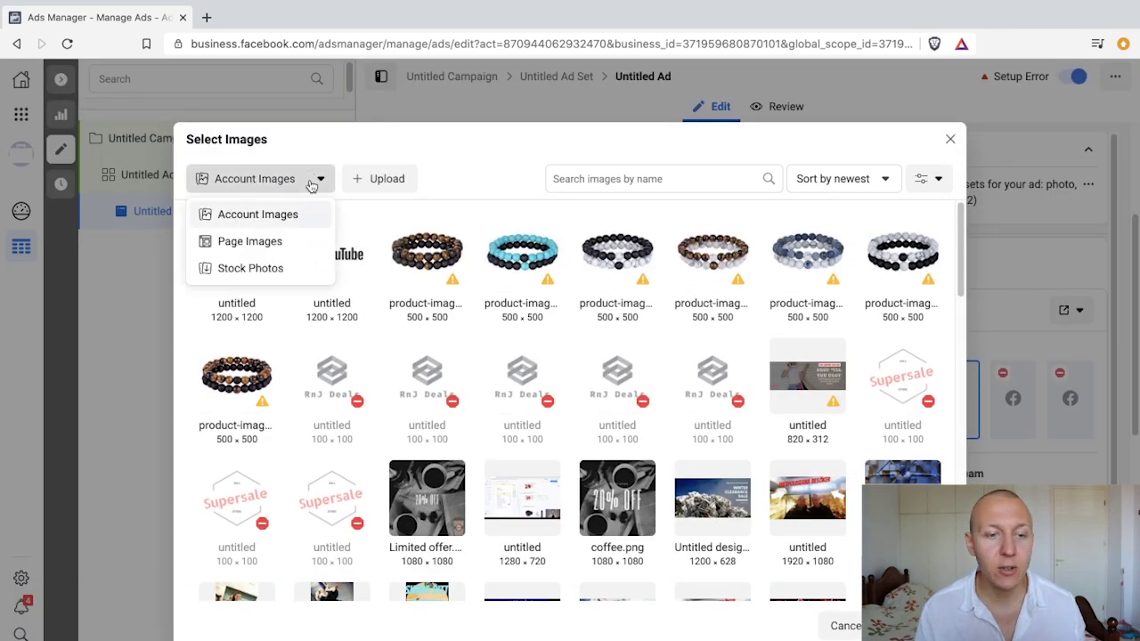
left_click(263, 275)
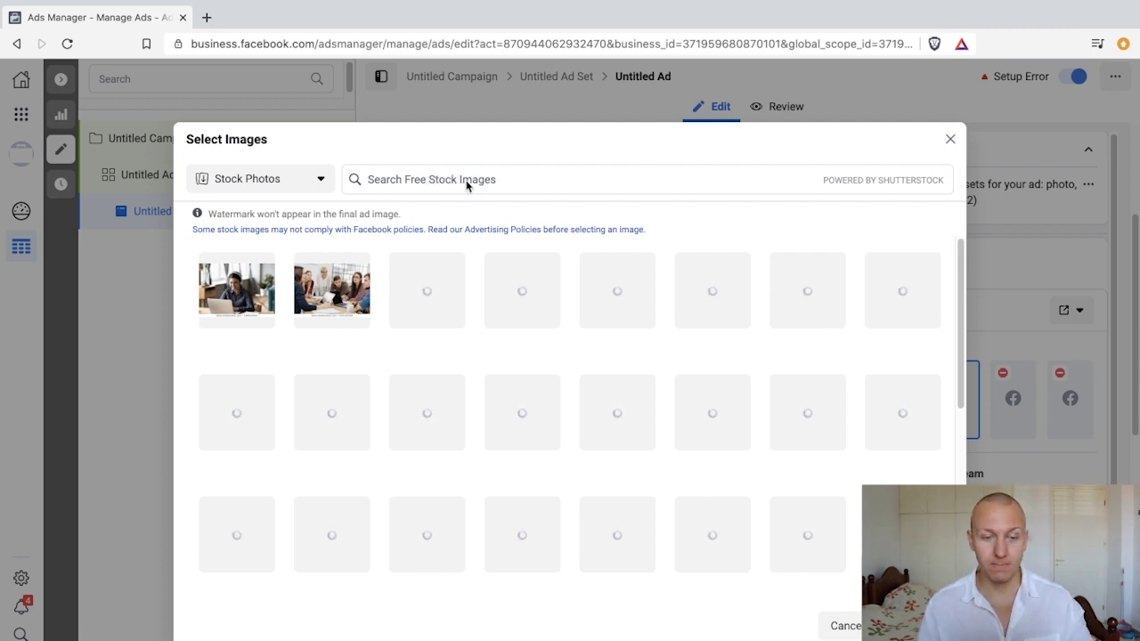
left_click(466, 180)
type("course")
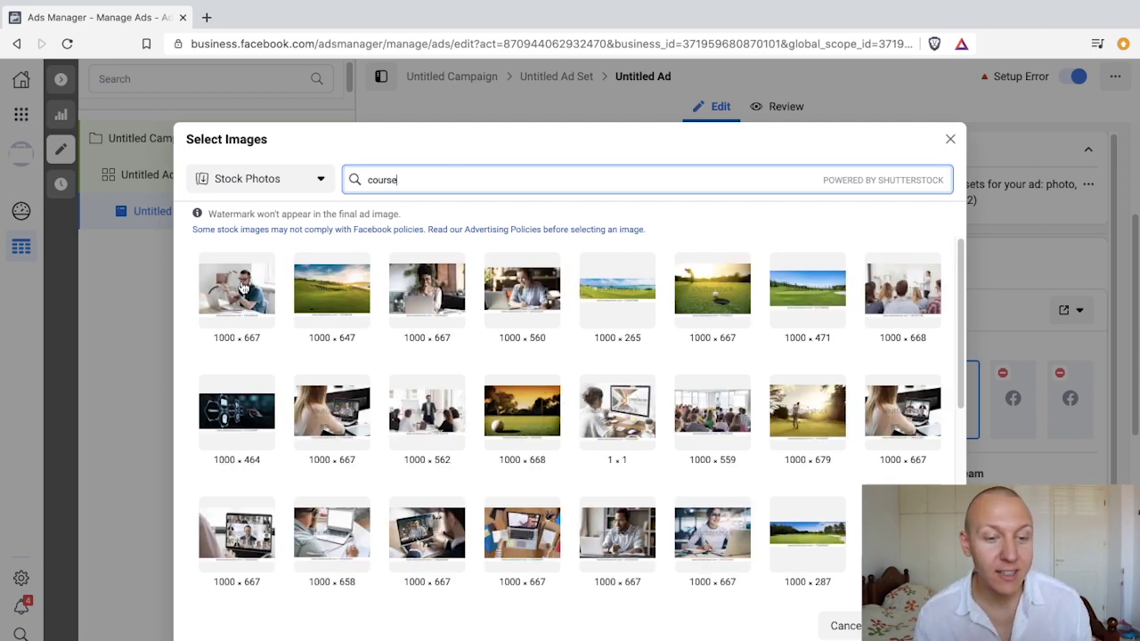
left_click(242, 289)
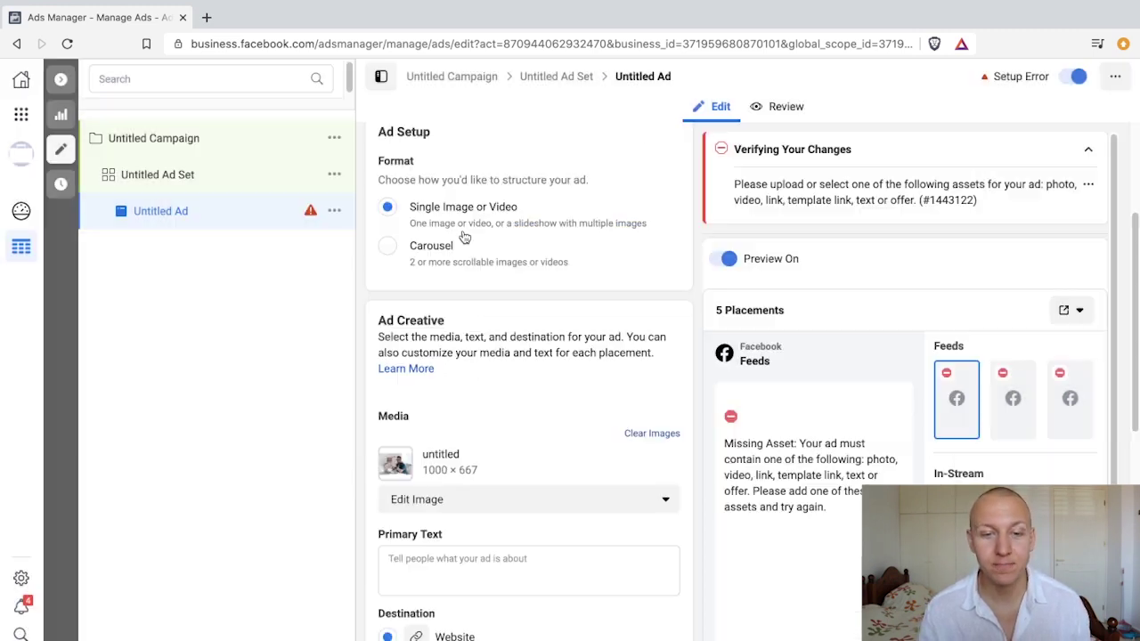
Set the ad's primary text to "Increase Your Facebook Ads Conversions in Just 1 Weeks time.".
scroll(587, 401, "down", 1)
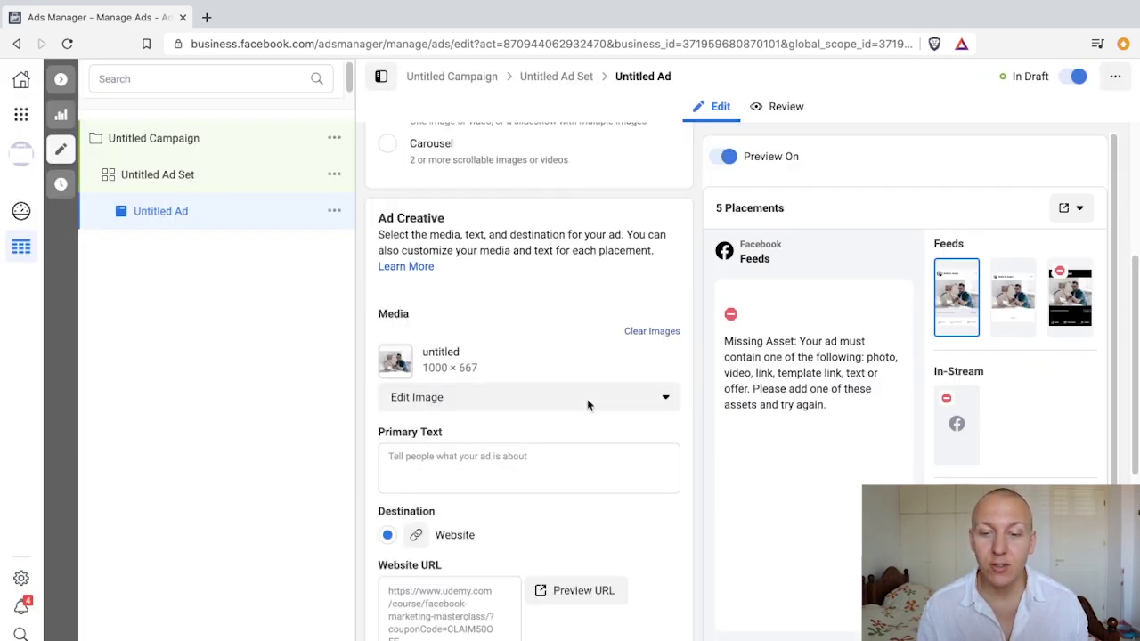
scroll(596, 365, "down", 1)
scroll(499, 293, "down", 2)
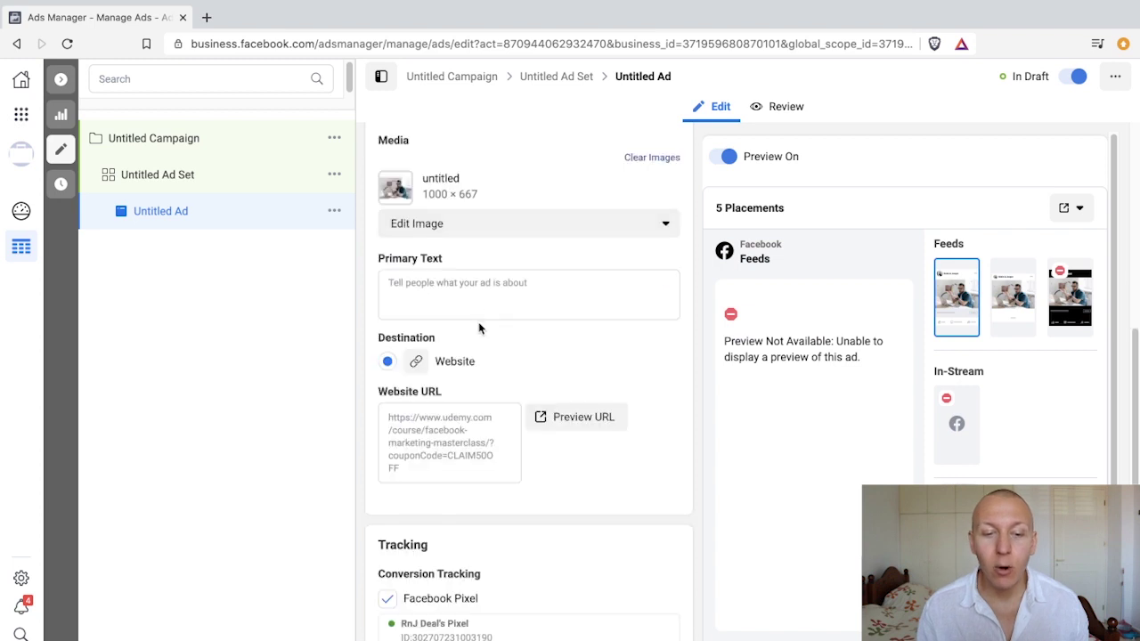
left_click(472, 294)
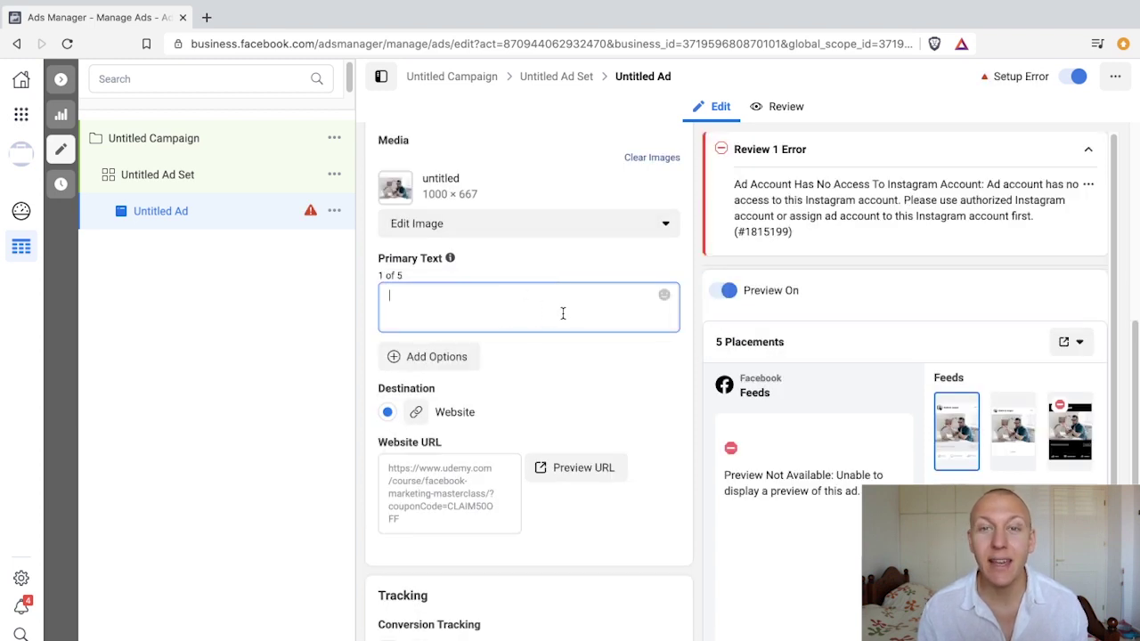
left_click(504, 254)
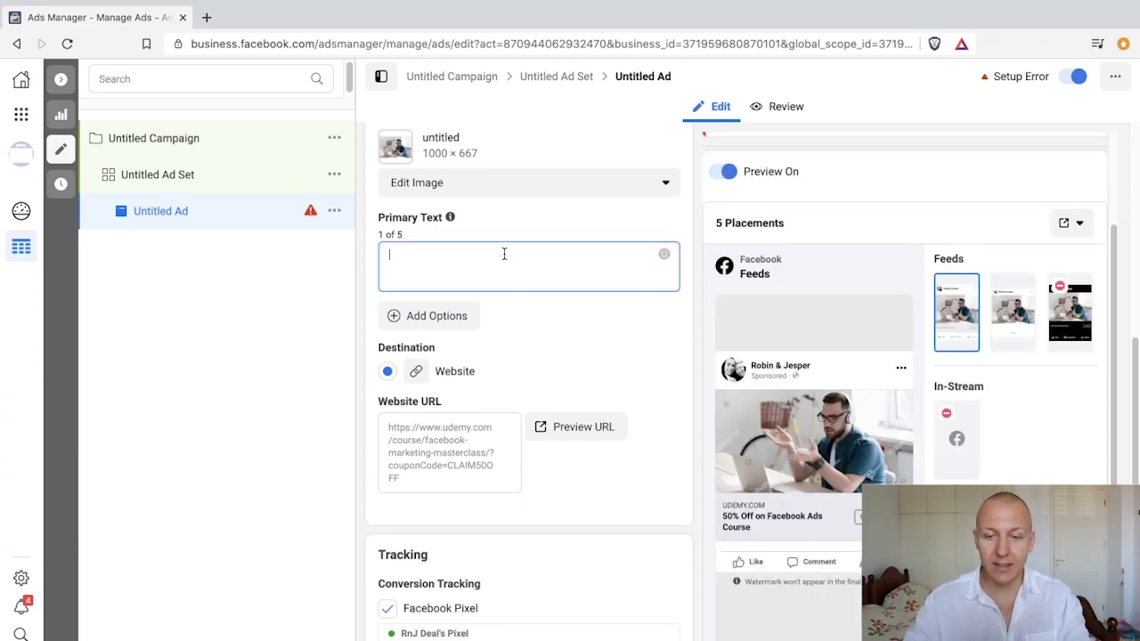
type("Increase Your Facebook ")
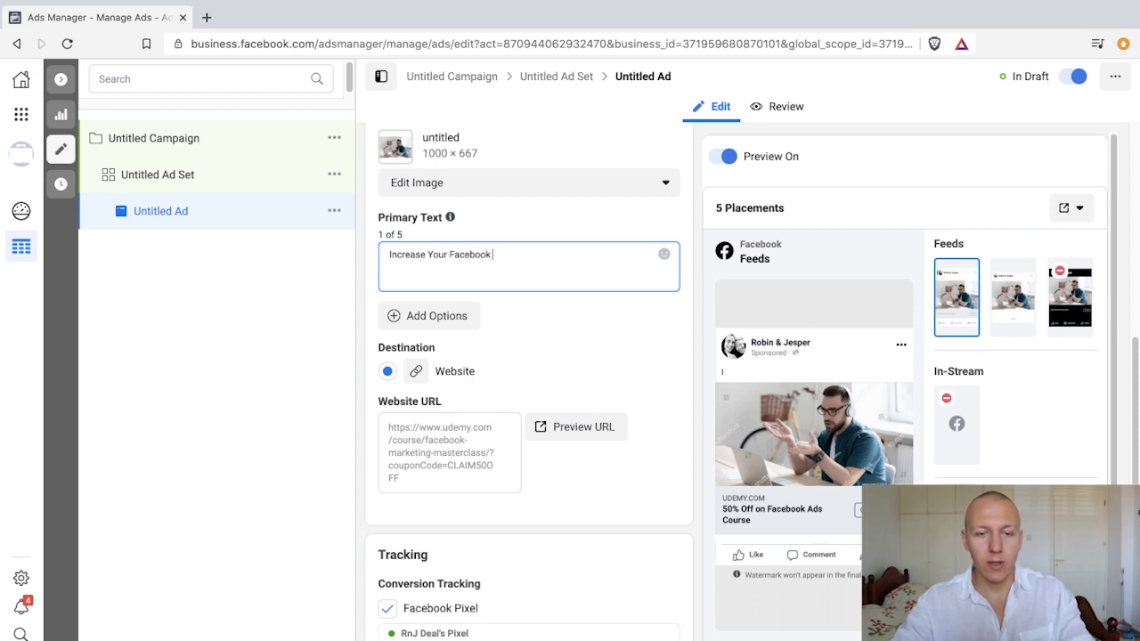
type("Ads Conversions in jJust 1 Weeks time.")
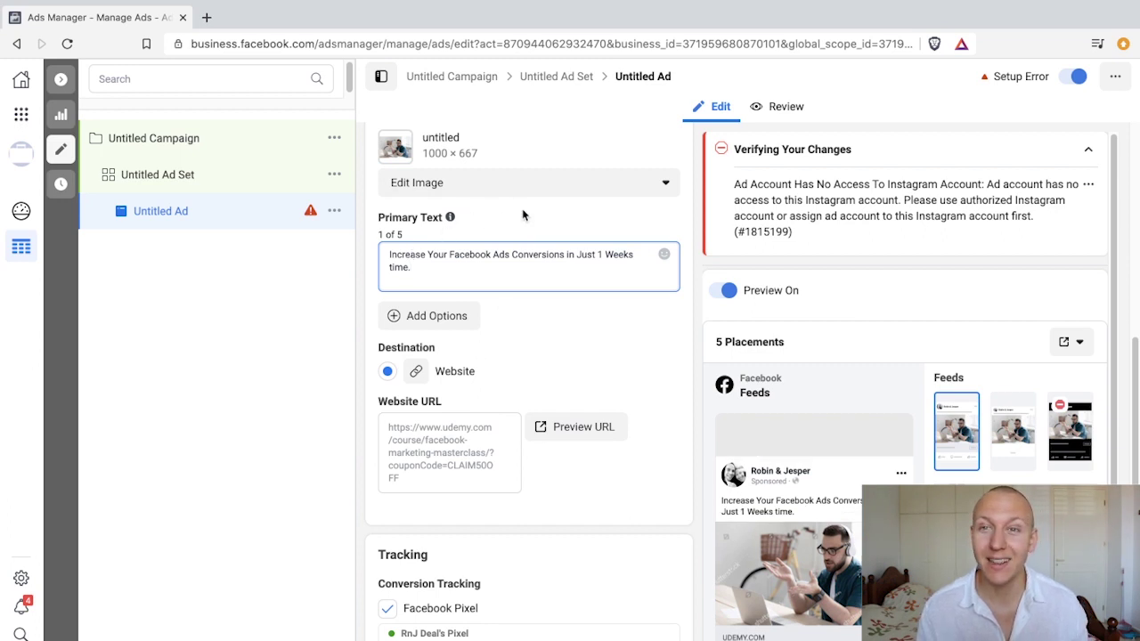
mouse_move(427, 223)
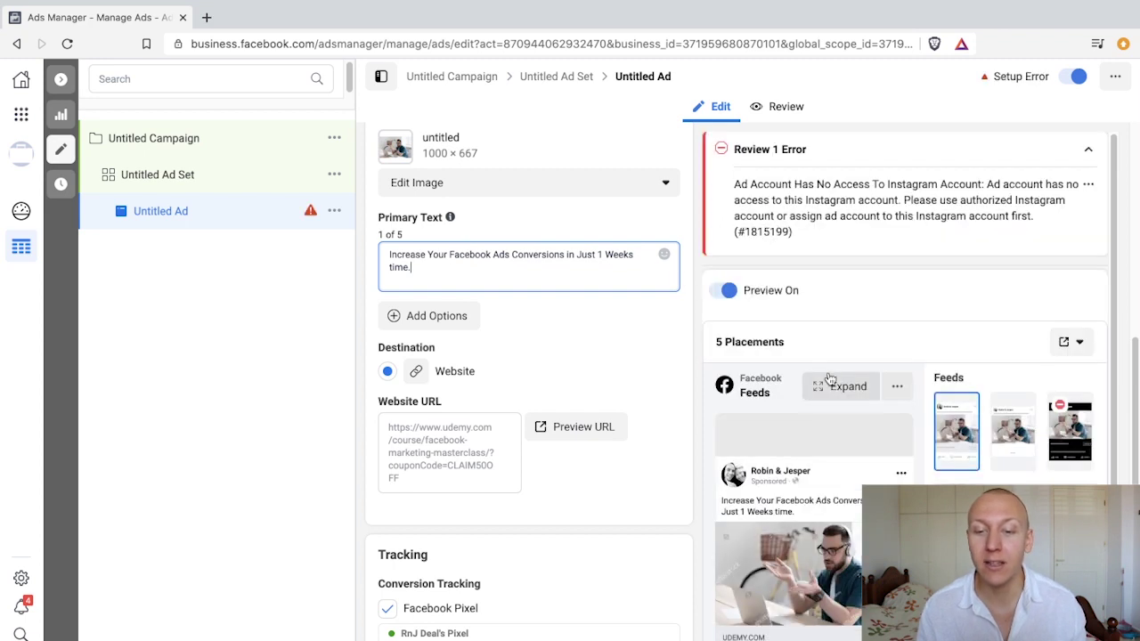
Review the ad's Facebook feed preview along with its website URL and conversion tracking settings.
scroll(793, 428, "down", 3)
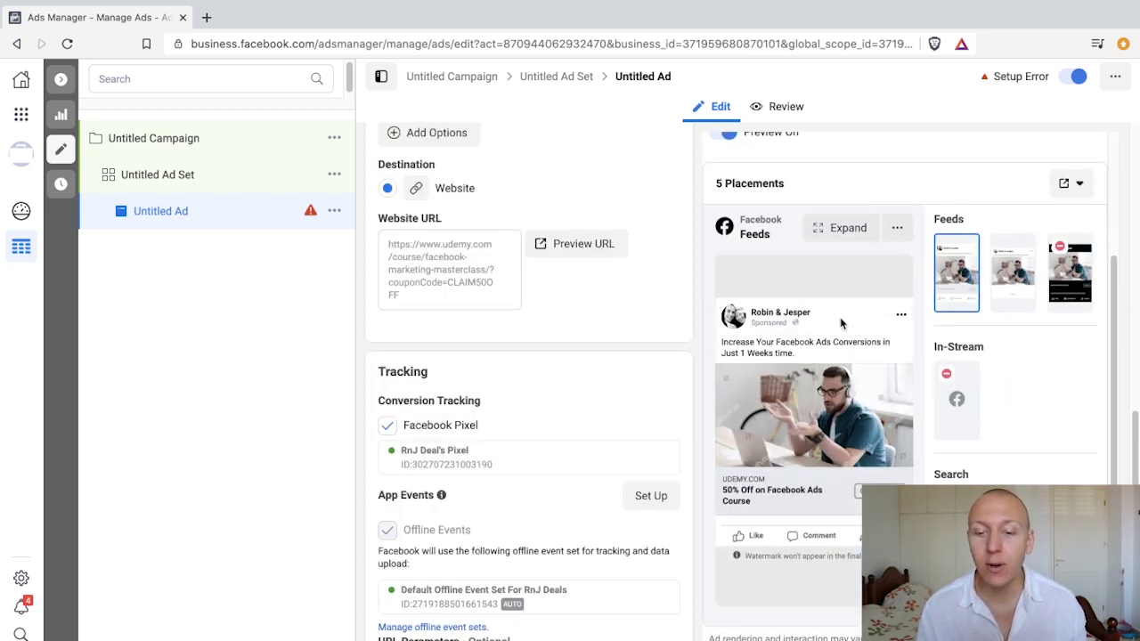
scroll(837, 402, "down", 1)
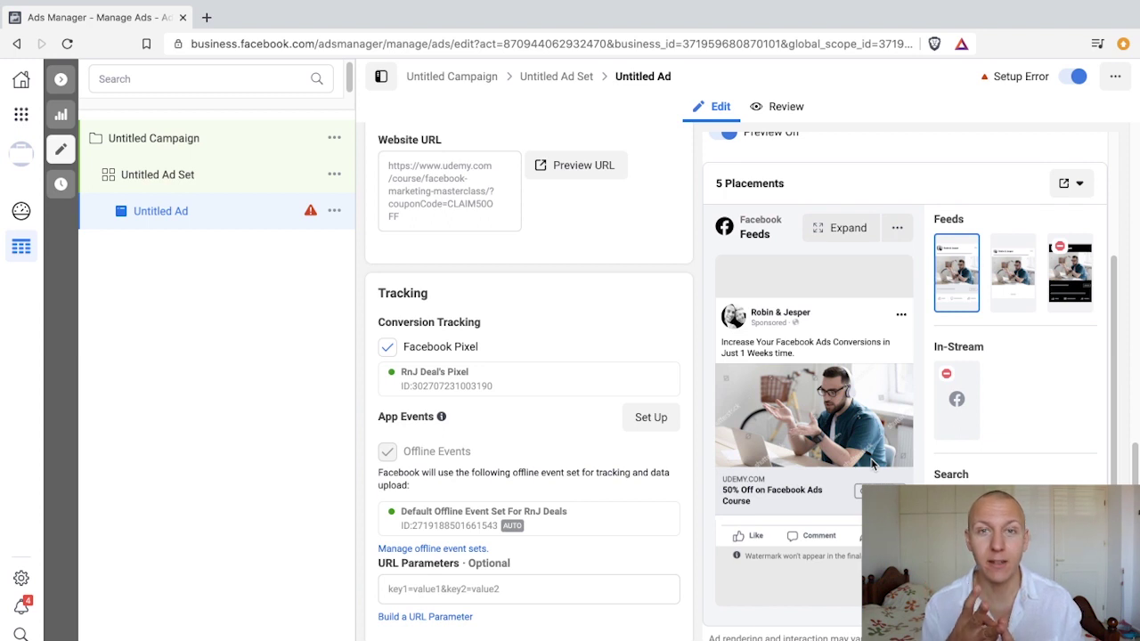
left_click(184, 424)
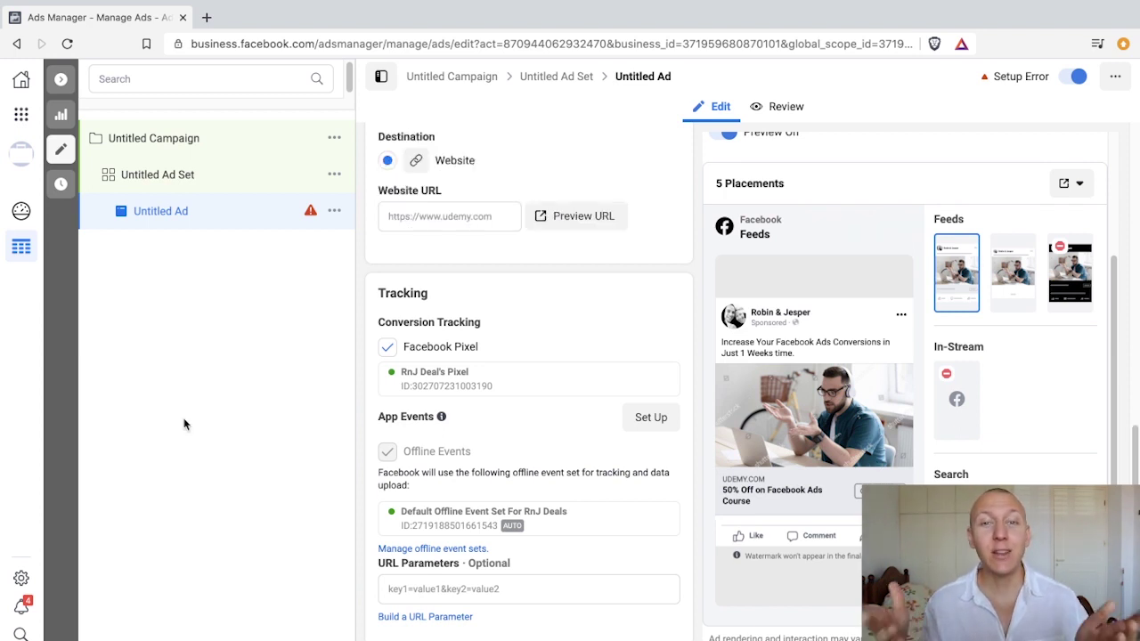